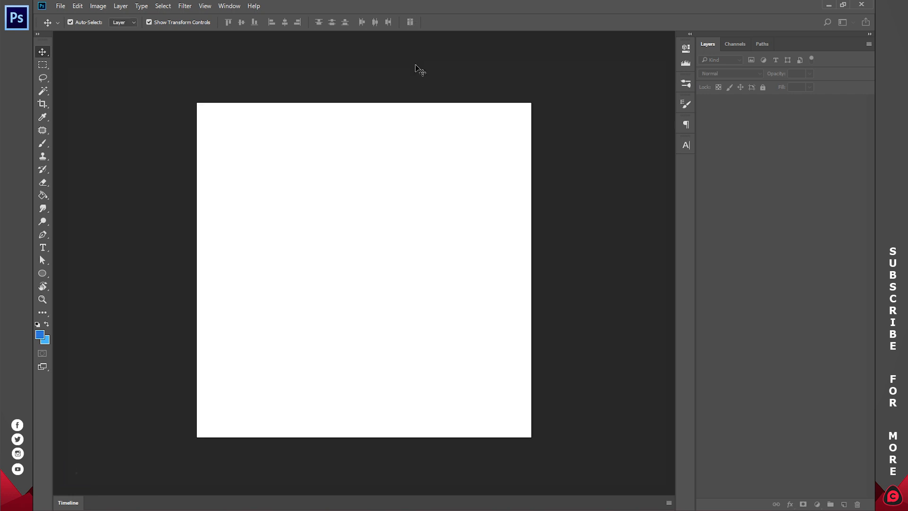
Fit the blank canvas to the screen and hide the rulers.
{"action": "key", "text": "z"}
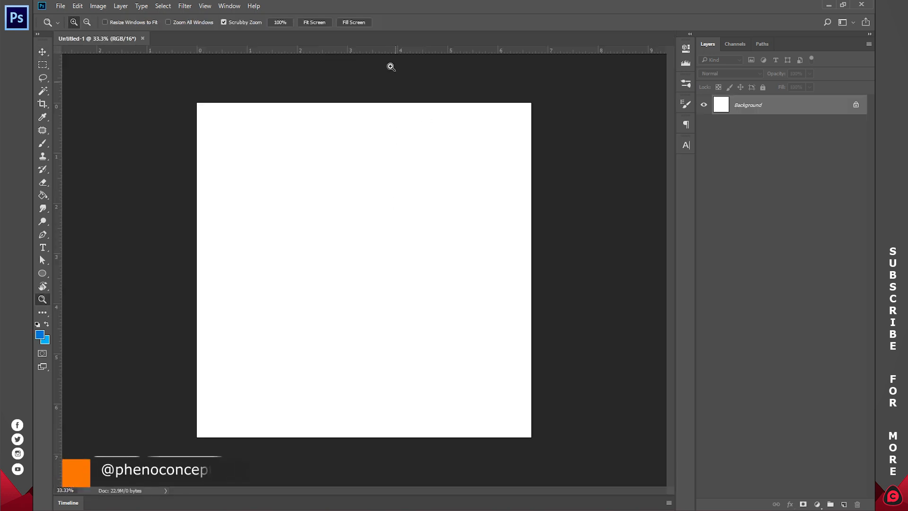
{"action": "left_click", "coordinate": [320, 22]}
{"action": "key", "text": "ctrl+r"}
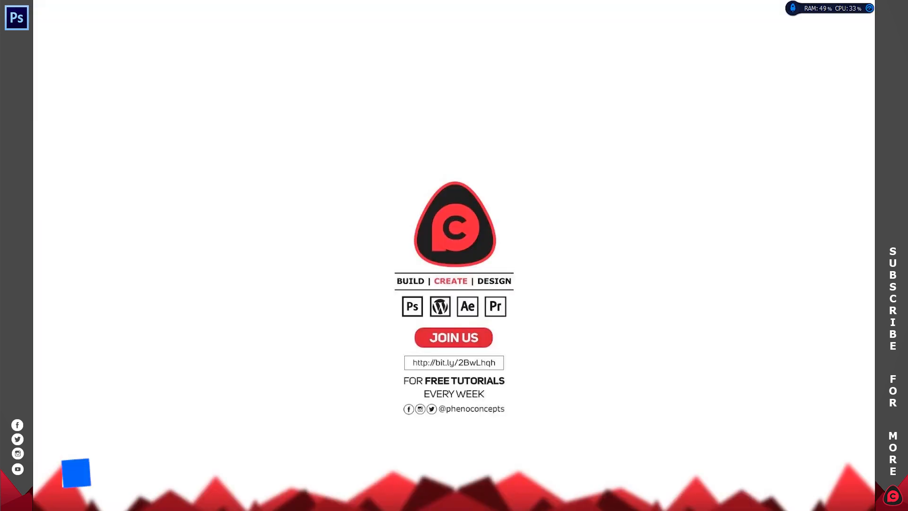
Open the howling wolf PNG image in Photoshop from the photo viewer.
{"action": "left_click", "coordinate": [543, 509]}
{"action": "left_click", "coordinate": [512, 477]}
{"action": "left_click", "coordinate": [542, 509]}
{"action": "left_click", "coordinate": [578, 481]}
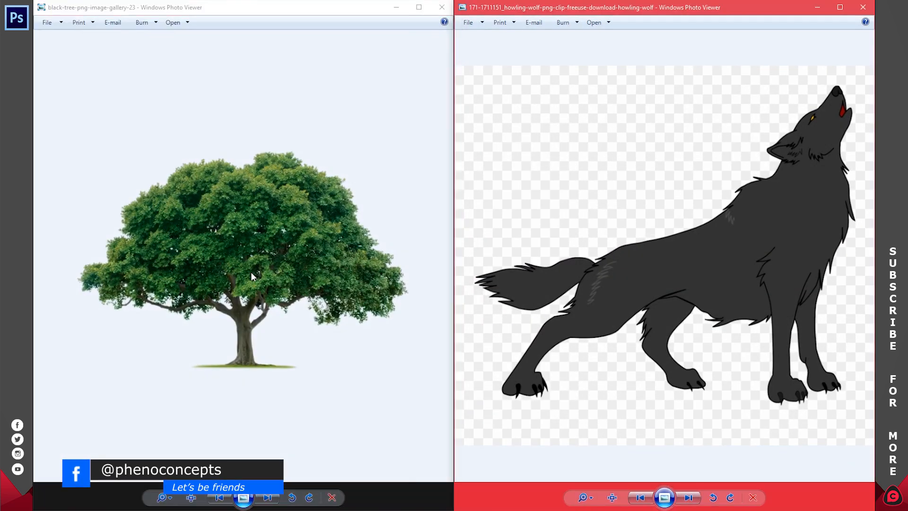
{"action": "left_click", "coordinate": [648, 308]}
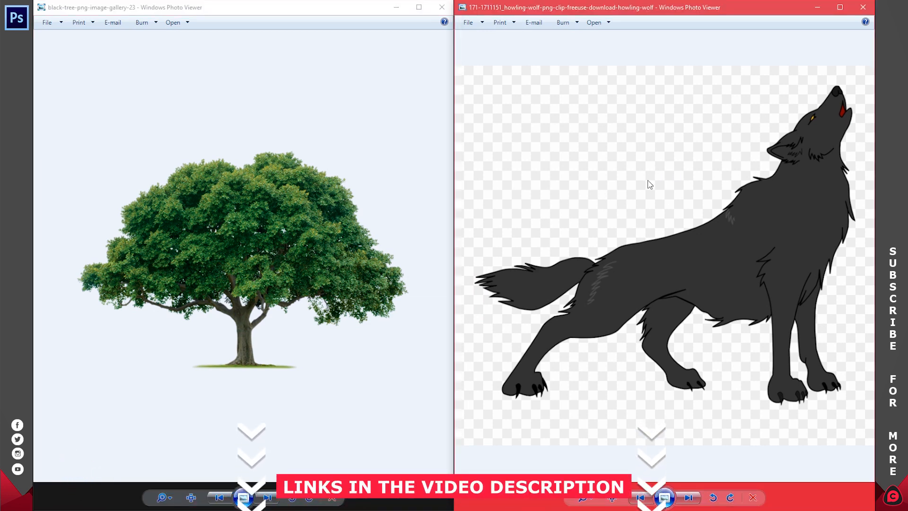
{"action": "right_click", "coordinate": [642, 165]}
{"action": "mouse_move", "coordinate": [662, 170]}
{"action": "left_click", "coordinate": [583, 215]}
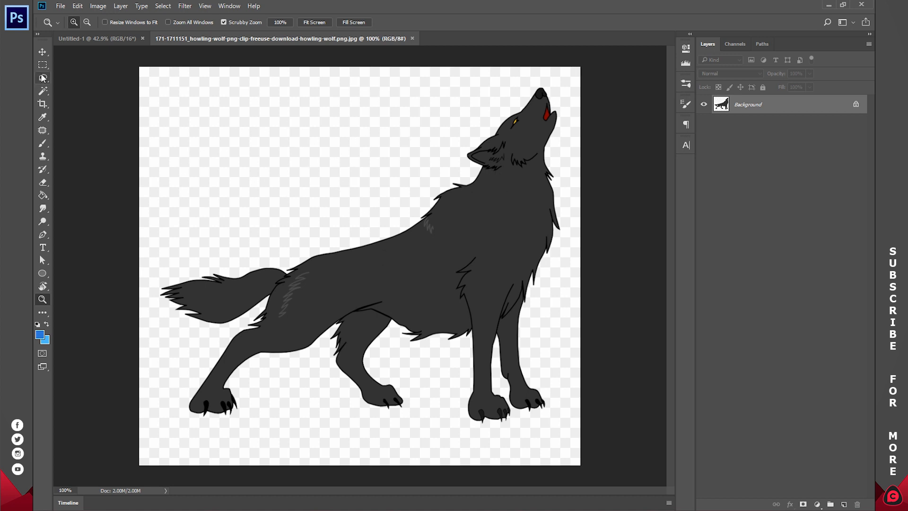
Select the wolf by picking the transparent background with the Magic Wand and inverting the selection.
{"action": "left_click", "coordinate": [47, 90]}
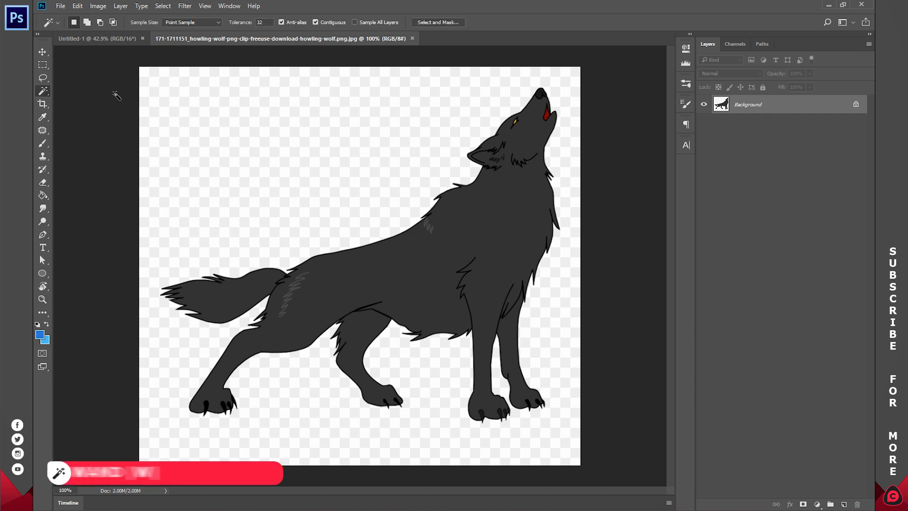
{"action": "left_click", "coordinate": [267, 155]}
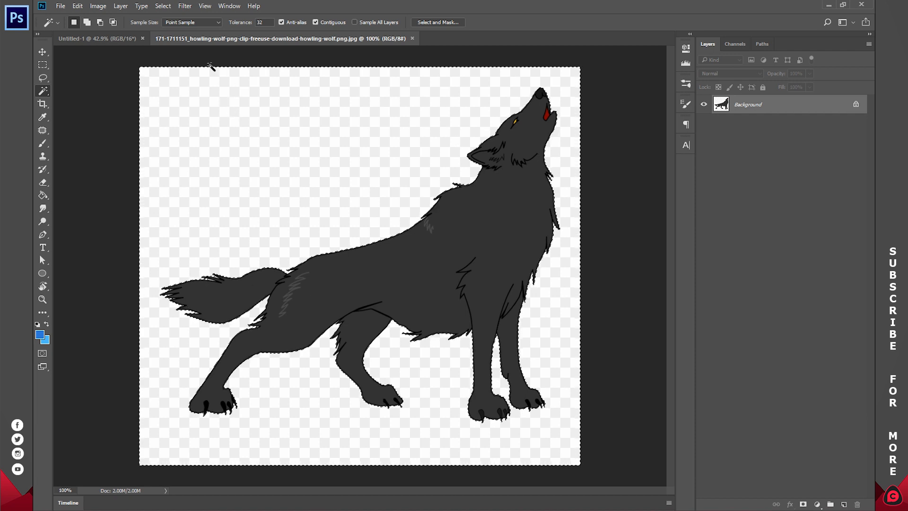
{"action": "left_click", "coordinate": [161, 6]}
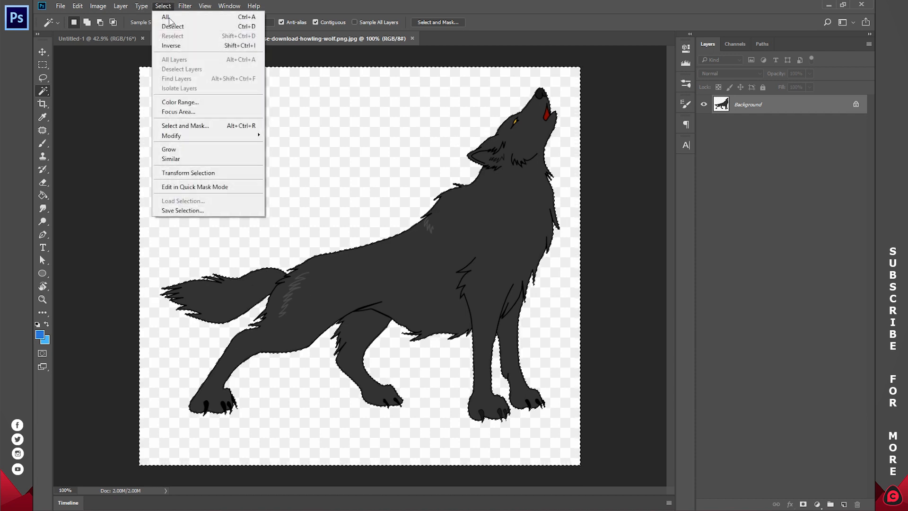
{"action": "left_click", "coordinate": [174, 46]}
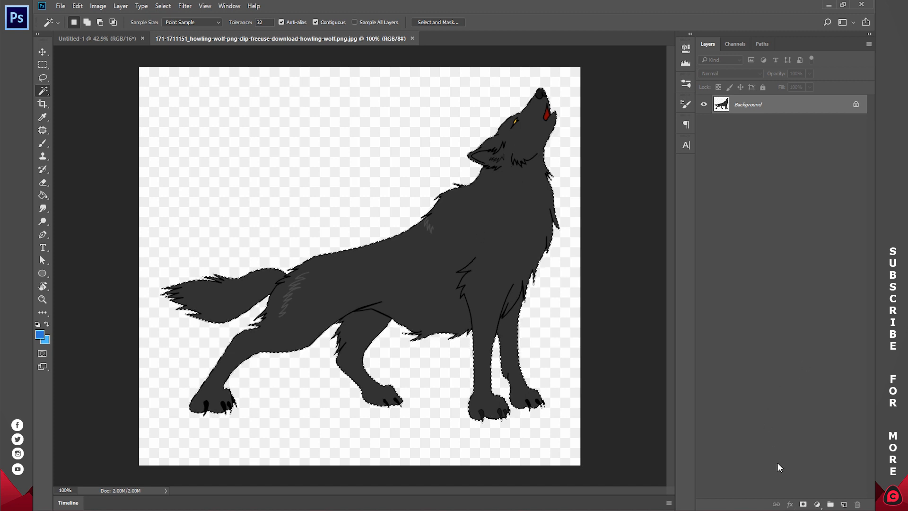
Add a Hue/Saturation adjustment layer with Lightness at -100 to turn the wolf black.
{"action": "left_click", "coordinate": [817, 505]}
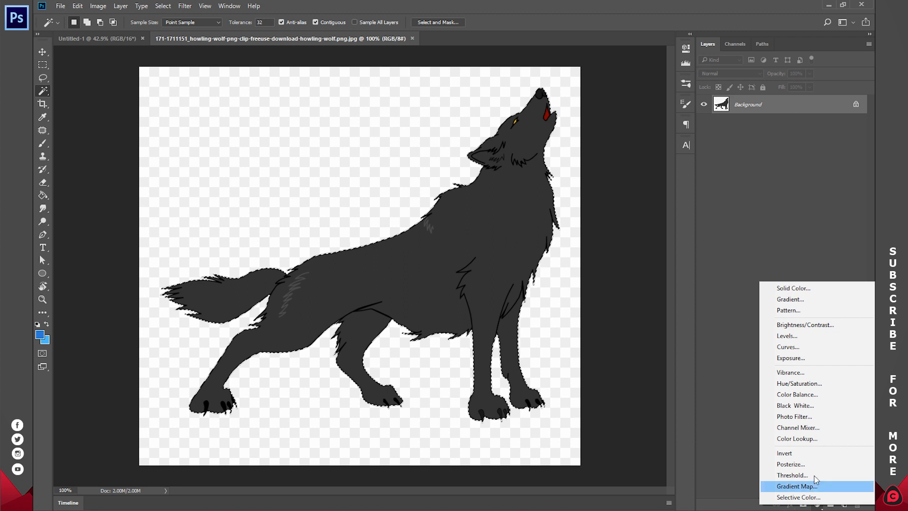
{"action": "left_click", "coordinate": [806, 385]}
{"action": "left_click_drag", "start_coordinate": [583, 149], "coordinate": [535, 147]}
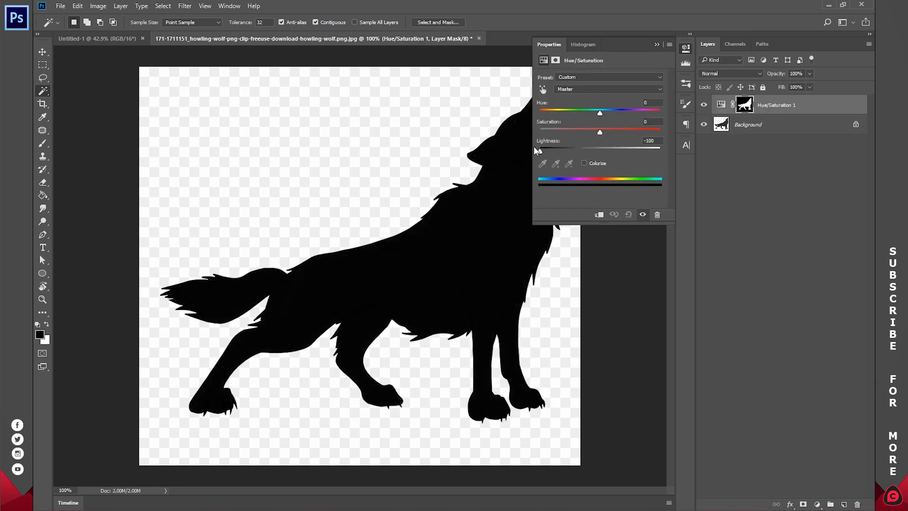
{"action": "left_click", "coordinate": [686, 49]}
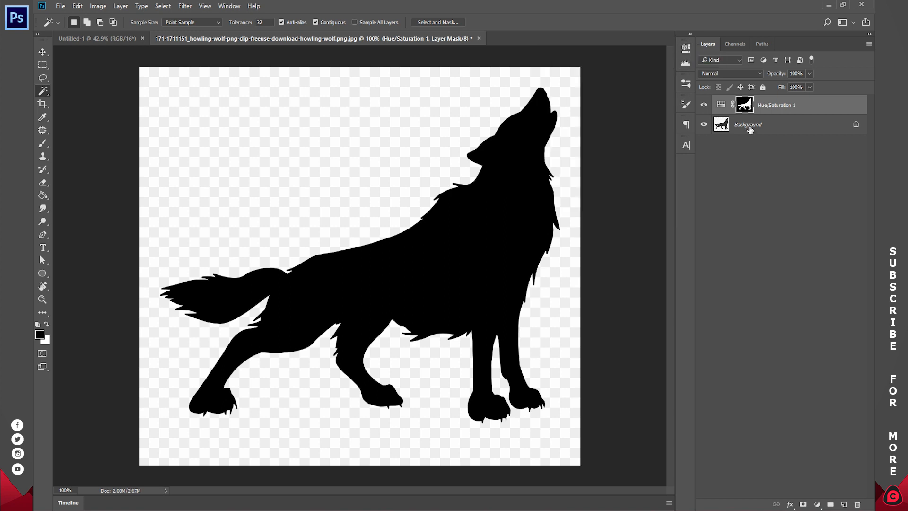
Merge the visible layers into one.
{"action": "right_click", "coordinate": [750, 128]}
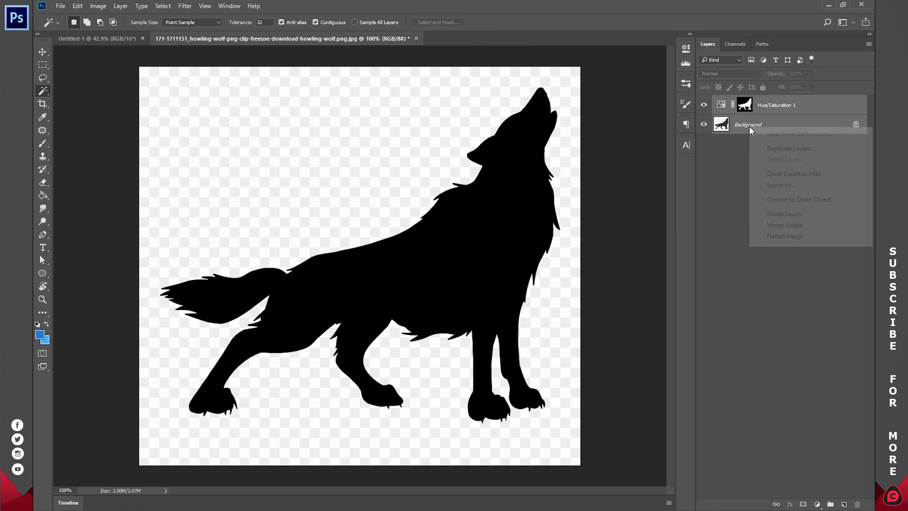
{"action": "left_click", "coordinate": [787, 227]}
Reselect the black wolf silhouette with the Magic Wand and Inverse, then cut it.
{"action": "left_click", "coordinate": [414, 154]}
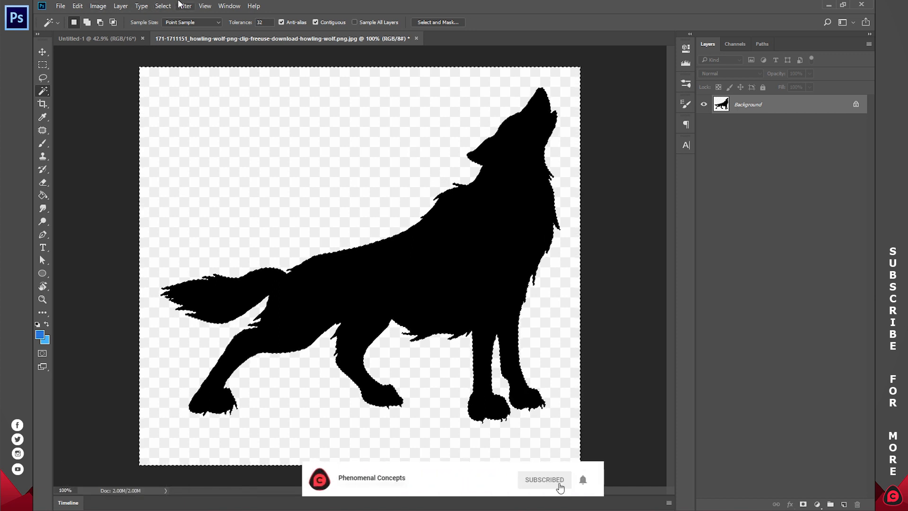
{"action": "left_click", "coordinate": [163, 6]}
{"action": "left_click", "coordinate": [179, 48]}
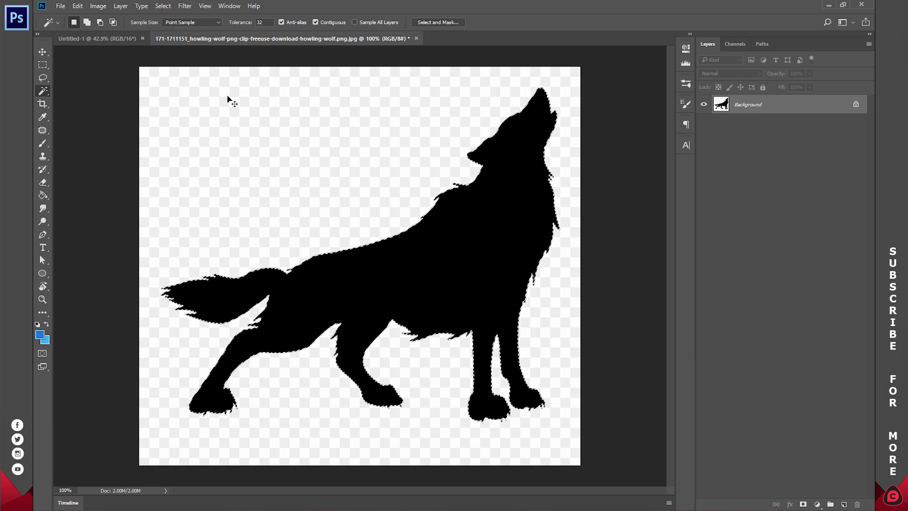
{"action": "key", "text": "ctrl+x"}
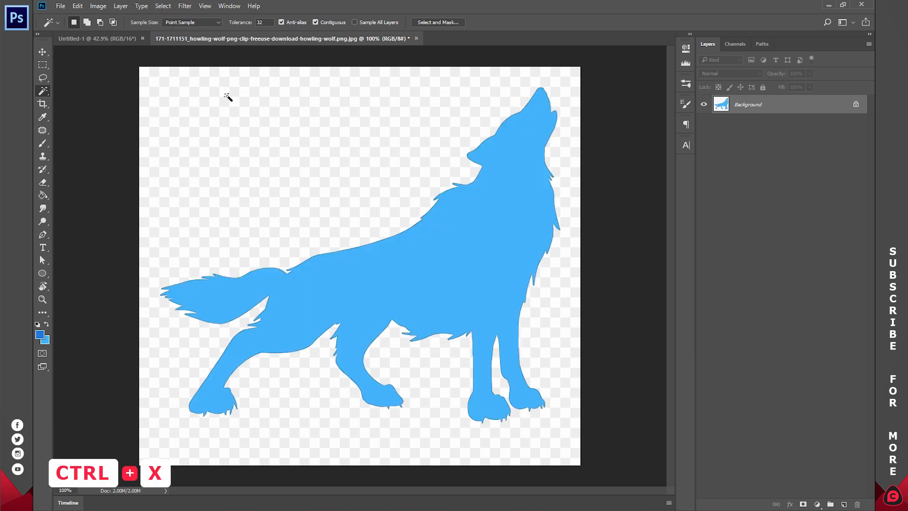
Close the wolf document without saving and paste the silhouette into the Untitled-1 canvas.
{"action": "key", "text": "ctrl+w"}
{"action": "left_click", "coordinate": [449, 202]}
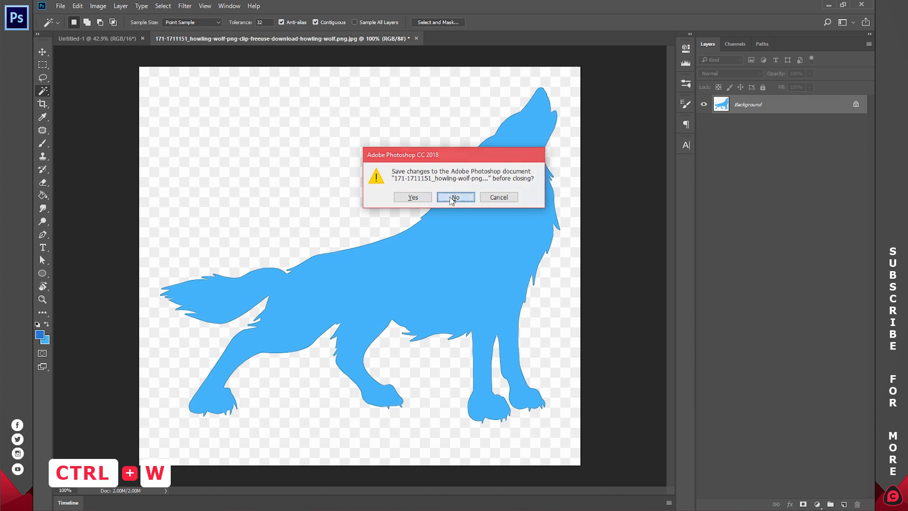
{"action": "key", "text": "ctrl+v"}
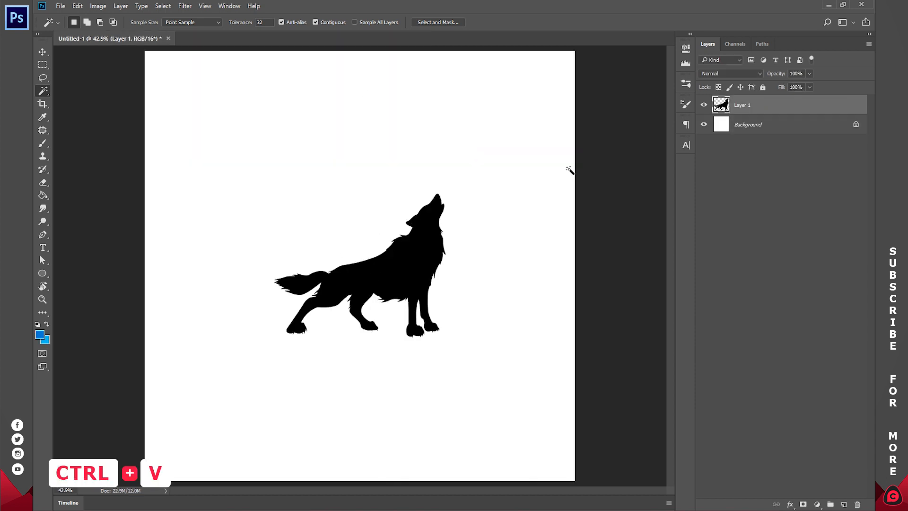
Select the Background layer and set up the Pen tool in Shape mode with a blue fill.
{"action": "left_click", "coordinate": [752, 126]}
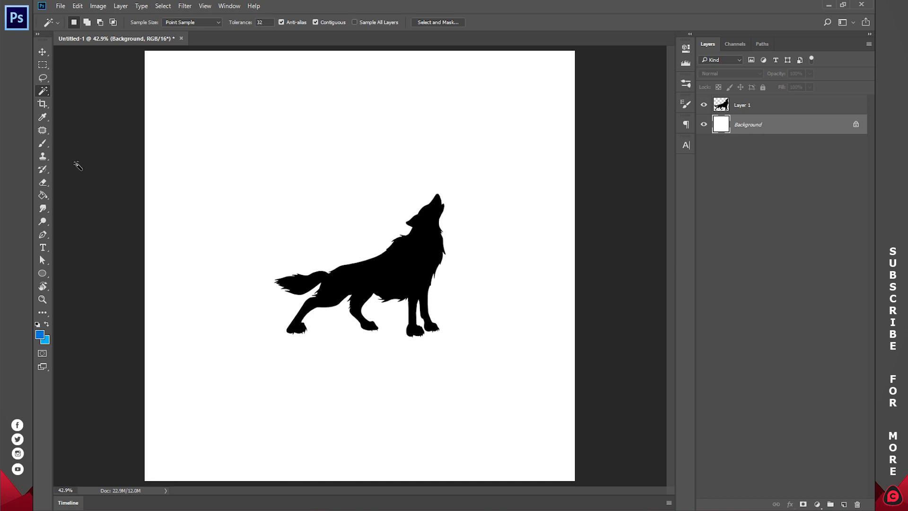
{"action": "left_click", "coordinate": [43, 236]}
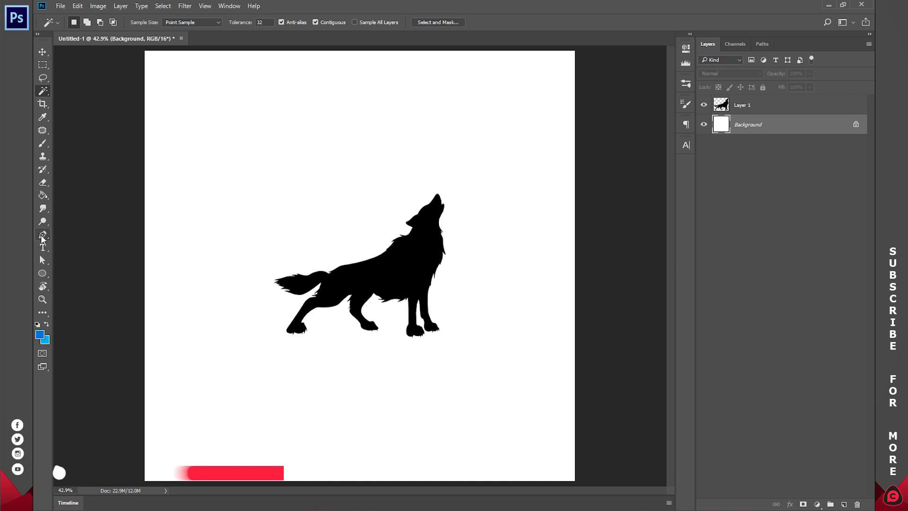
{"action": "left_click", "coordinate": [82, 23]}
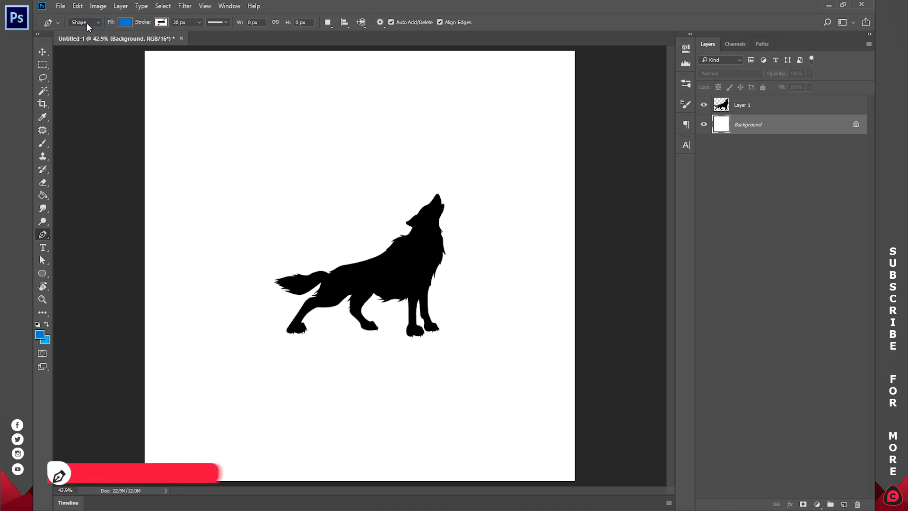
{"action": "left_click", "coordinate": [87, 22]}
{"action": "left_click", "coordinate": [125, 23]}
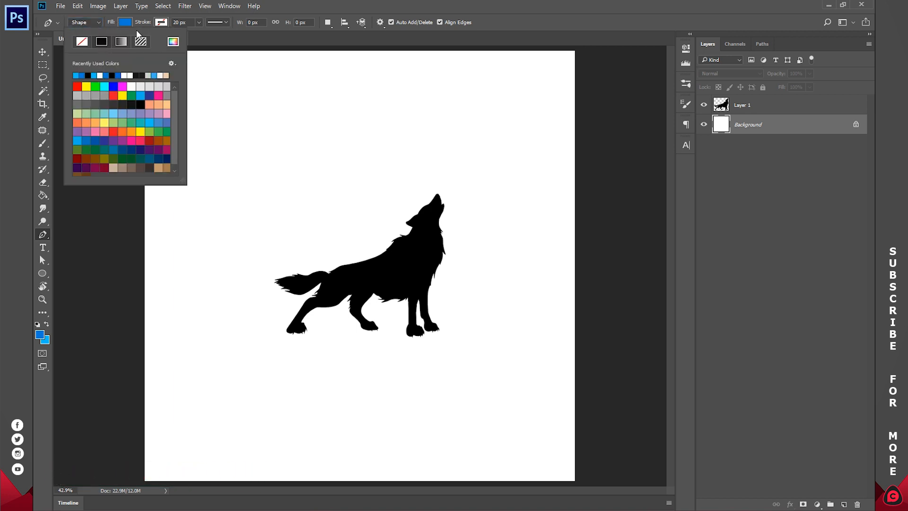
{"action": "left_click", "coordinate": [160, 22]}
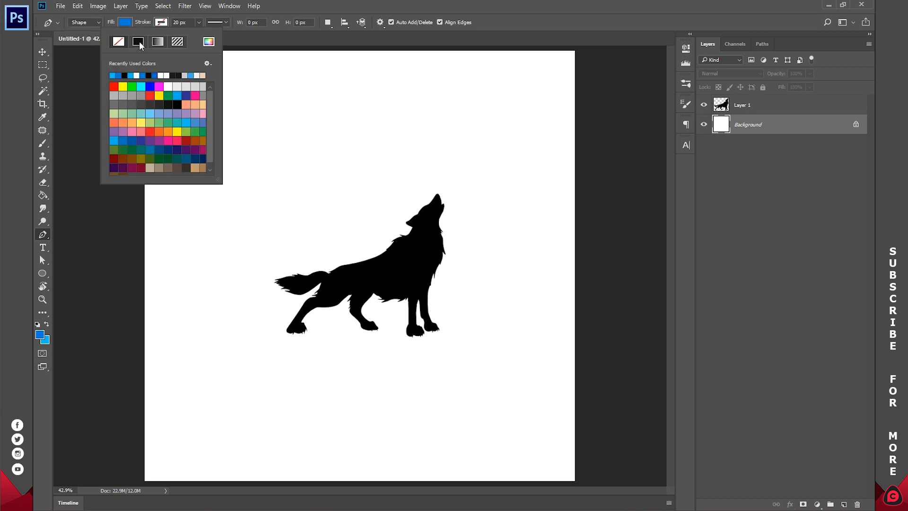
{"action": "left_click", "coordinate": [160, 26]}
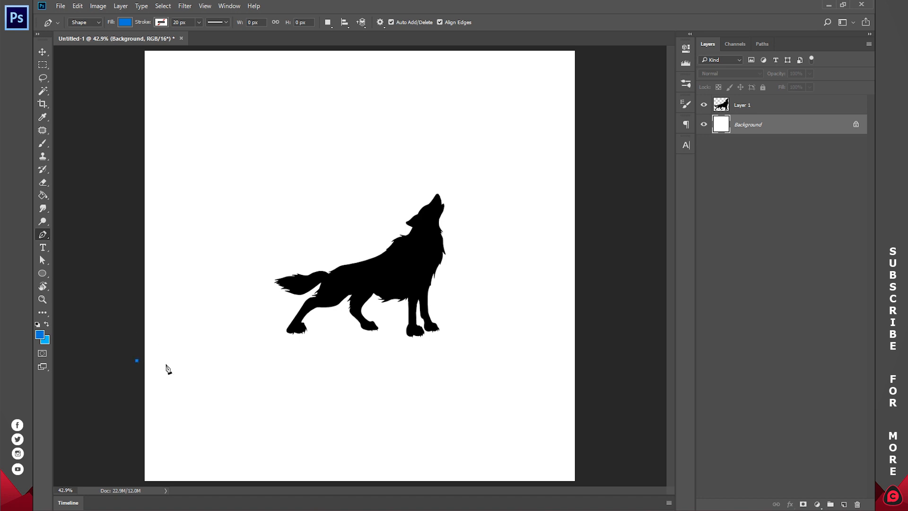
Draw a blue cliff shape from the canvas's left edge under the wolf's feet, curving down along its front.
{"action": "left_click", "coordinate": [143, 383]}
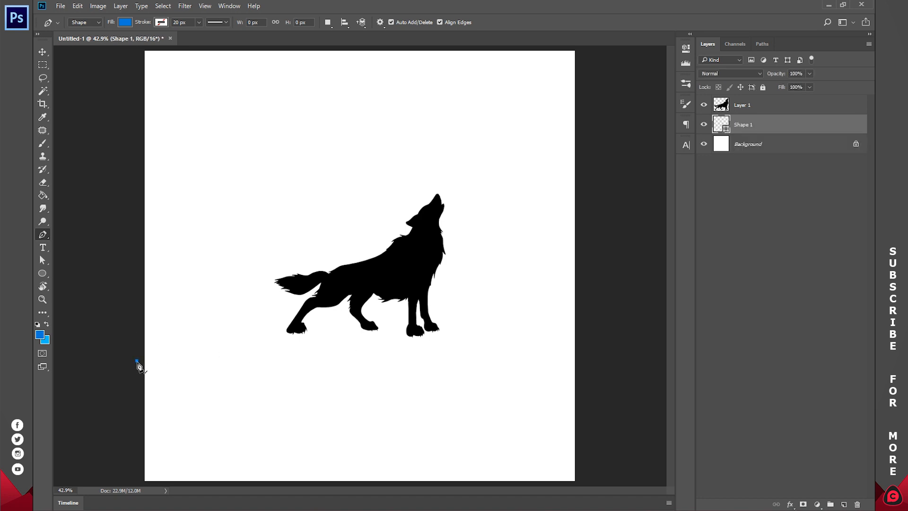
{"action": "left_click", "coordinate": [335, 317]}
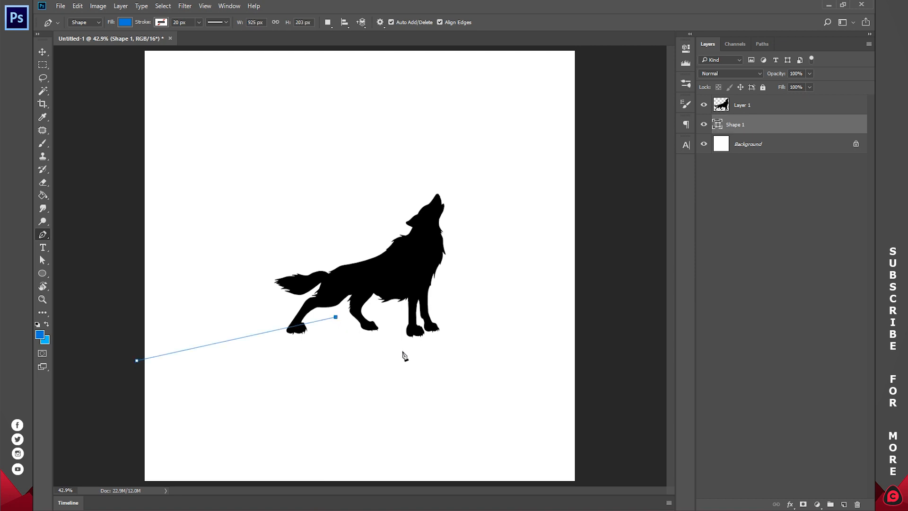
{"action": "left_click_drag", "start_coordinate": [409, 350], "coordinate": [400, 414]}
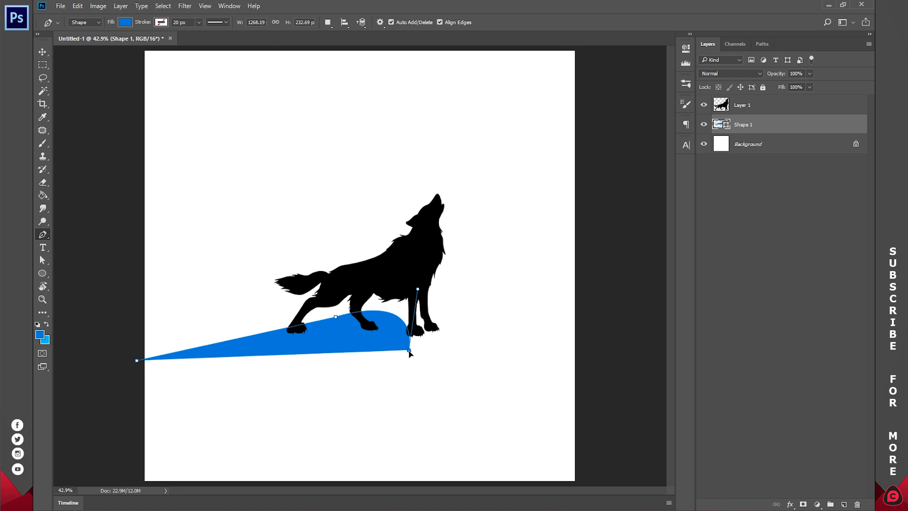
{"action": "left_click_drag", "start_coordinate": [396, 392], "coordinate": [400, 414]}
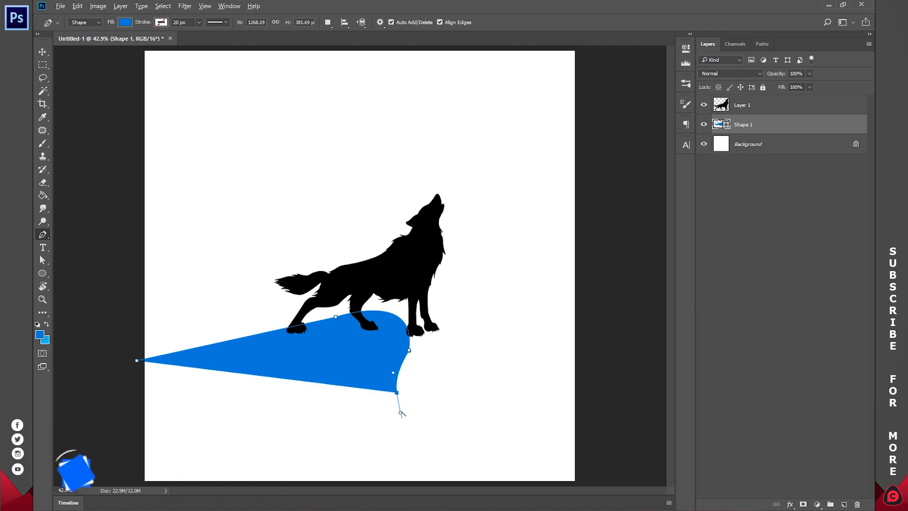
{"action": "left_click", "coordinate": [397, 394], "text": "alt"}
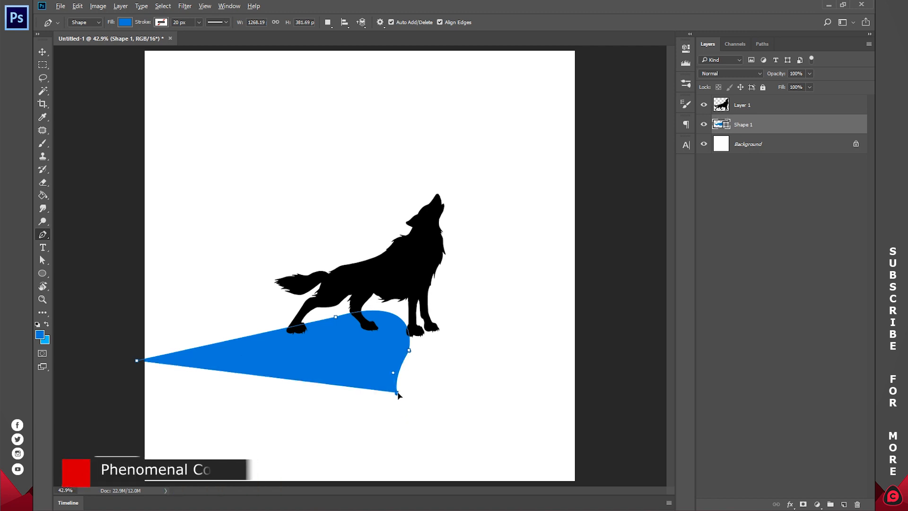
{"action": "left_click_drag", "start_coordinate": [413, 425], "coordinate": [400, 448]}
{"action": "left_click_drag", "start_coordinate": [352, 483], "coordinate": [370, 495]}
Zoom out, close the cliff shape past the canvas's bottom-left corner, and fit the canvas to the screen.
{"action": "key", "text": "z"}
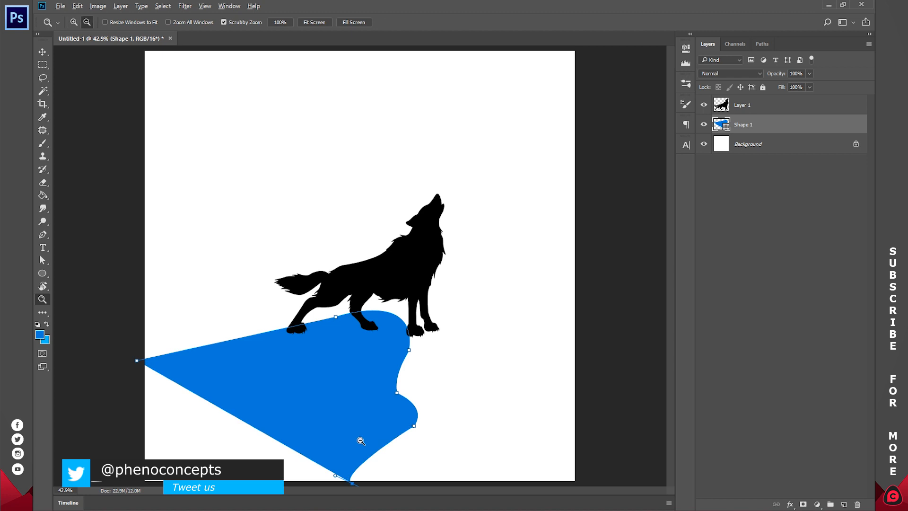
{"action": "left_click", "coordinate": [359, 438], "text": "alt"}
{"action": "key", "text": "ctrl+z"}
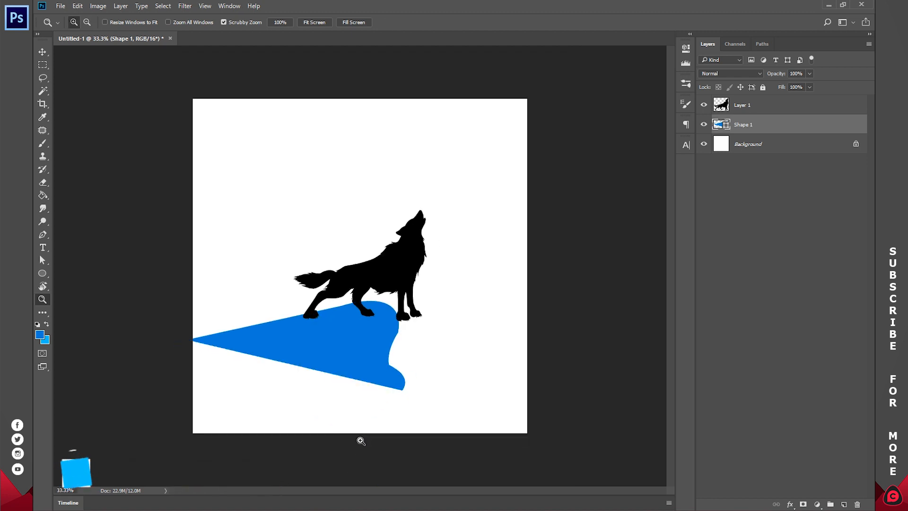
{"action": "key", "text": "p"}
{"action": "left_click_drag", "start_coordinate": [357, 443], "coordinate": [374, 466]}
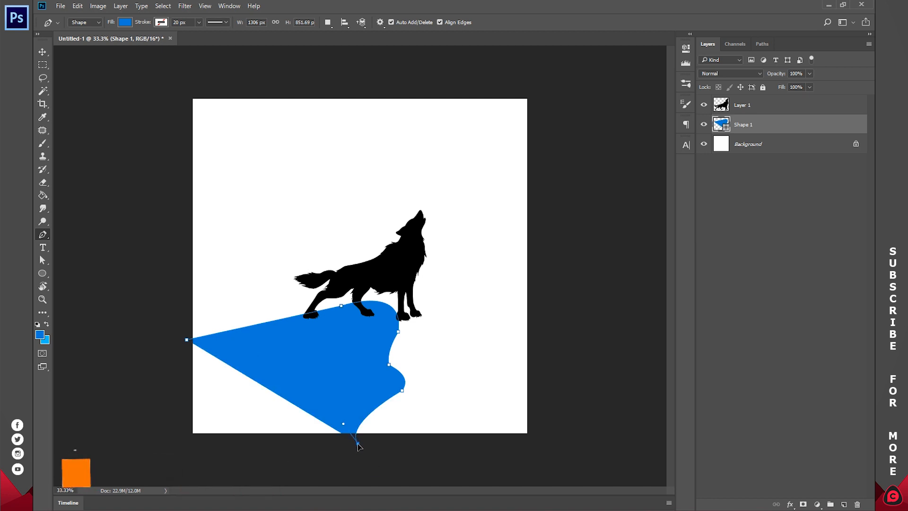
{"action": "left_click", "coordinate": [178, 445]}
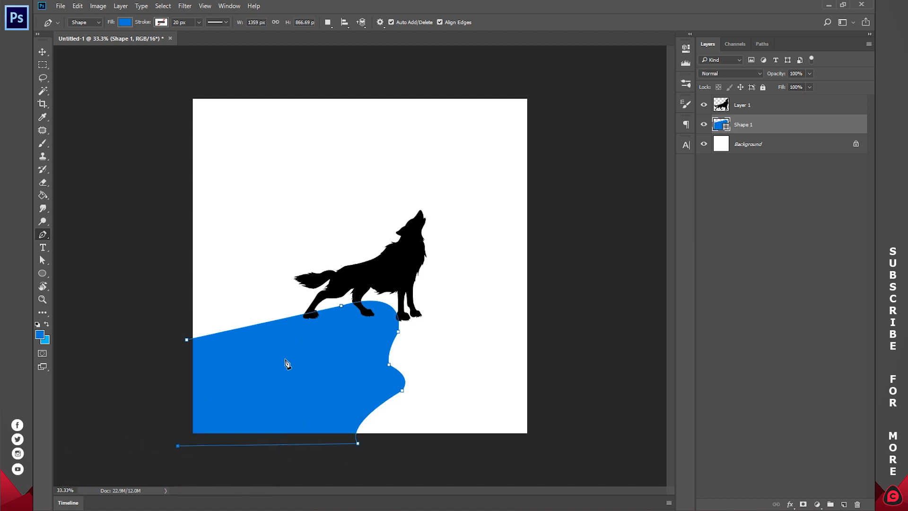
{"action": "key", "text": "Return"}
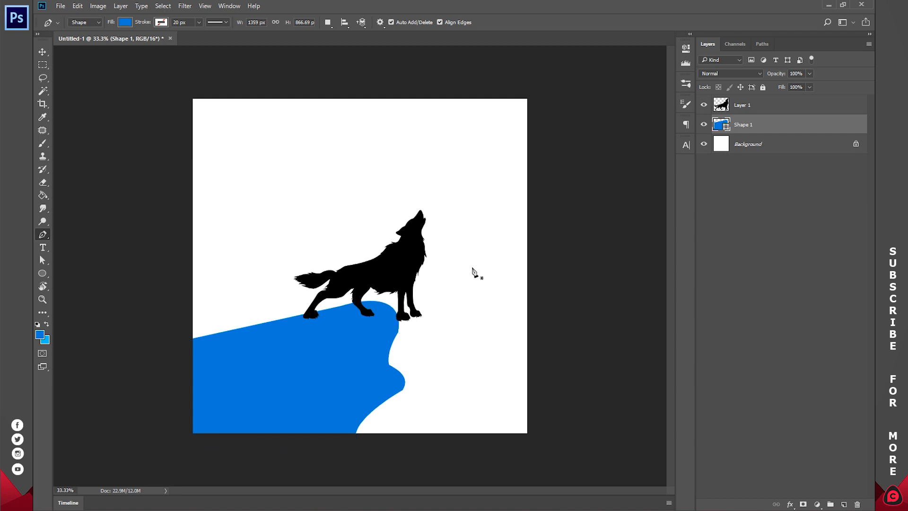
{"action": "key", "text": "z"}
{"action": "left_click", "coordinate": [321, 23]}
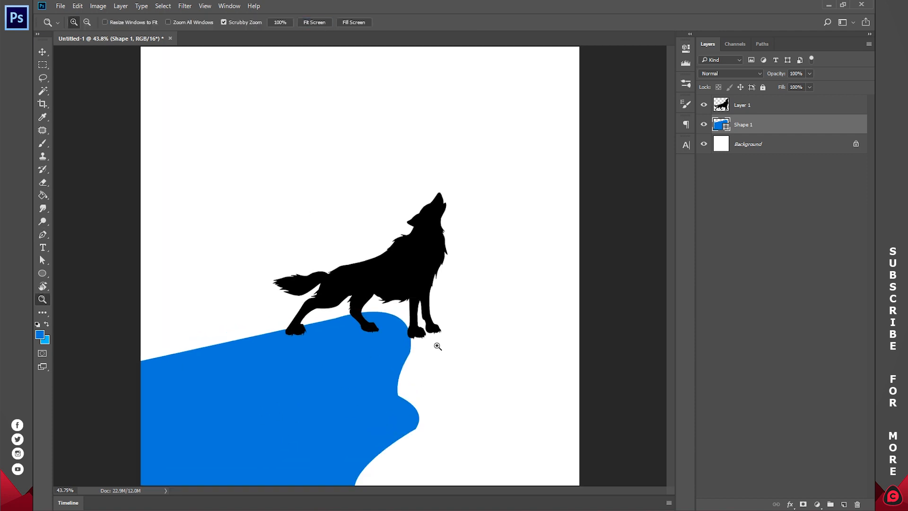
Move the wolf silhouette layer and rotate it slightly so its feet rest on the cliff's sloping top edge.
{"action": "left_click", "coordinate": [747, 106]}
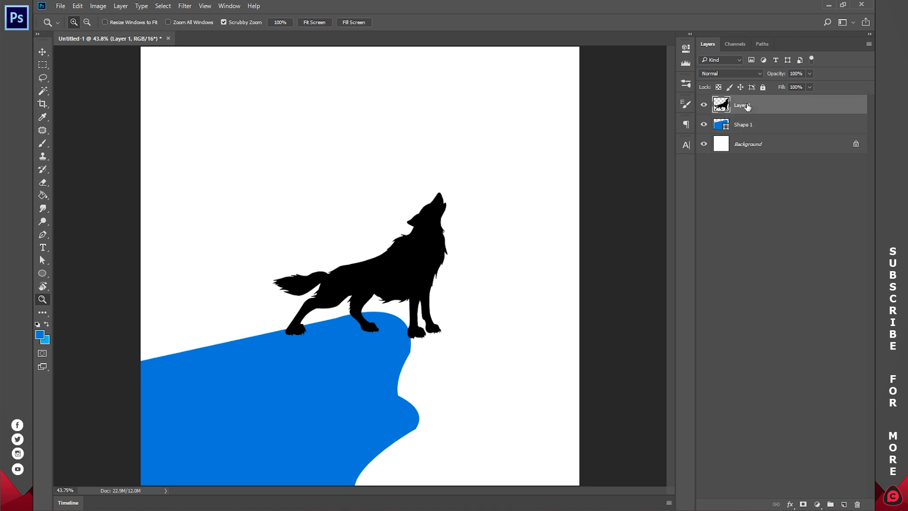
{"action": "left_click", "coordinate": [42, 52]}
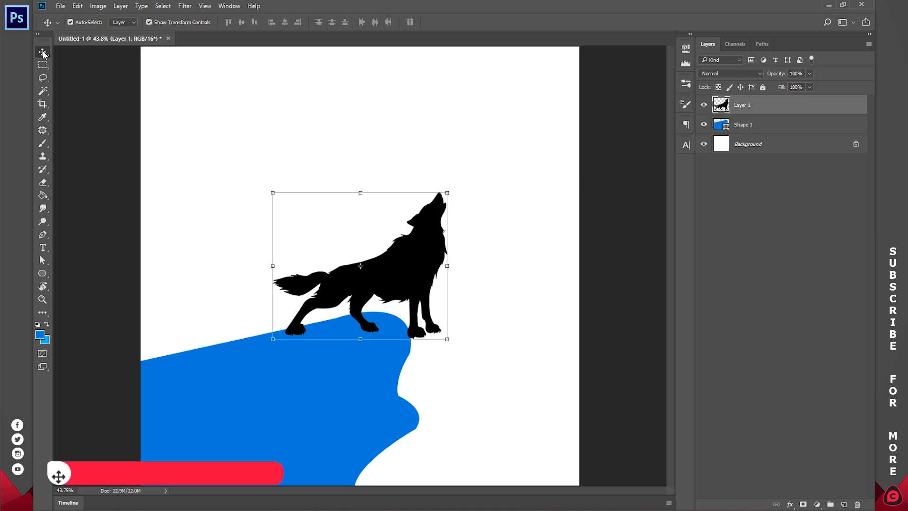
{"action": "left_click_drag", "start_coordinate": [410, 275], "coordinate": [384, 272]}
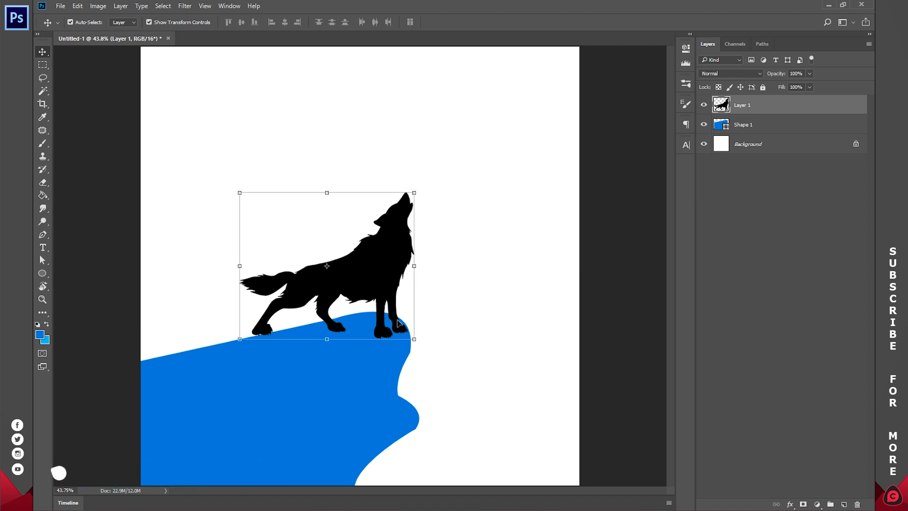
{"action": "left_click_drag", "start_coordinate": [425, 271], "coordinate": [361, 273]}
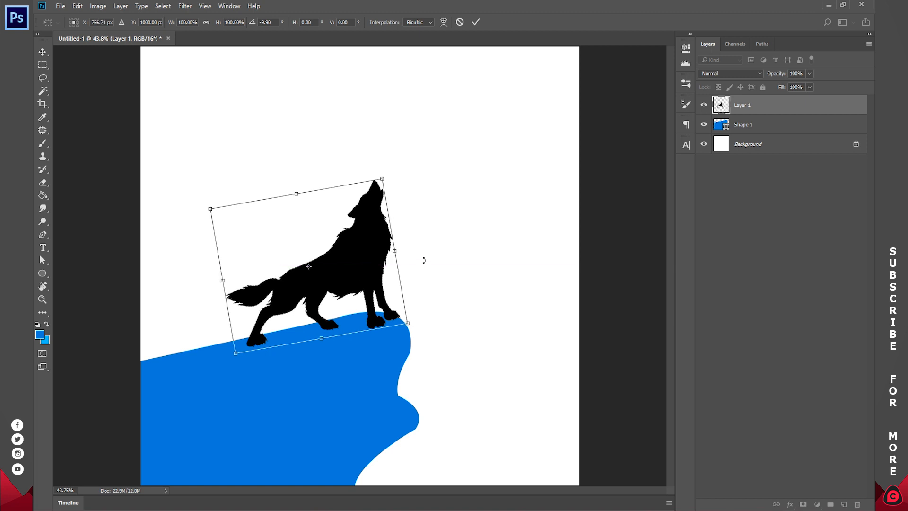
{"action": "left_click_drag", "start_coordinate": [420, 255], "coordinate": [383, 274]}
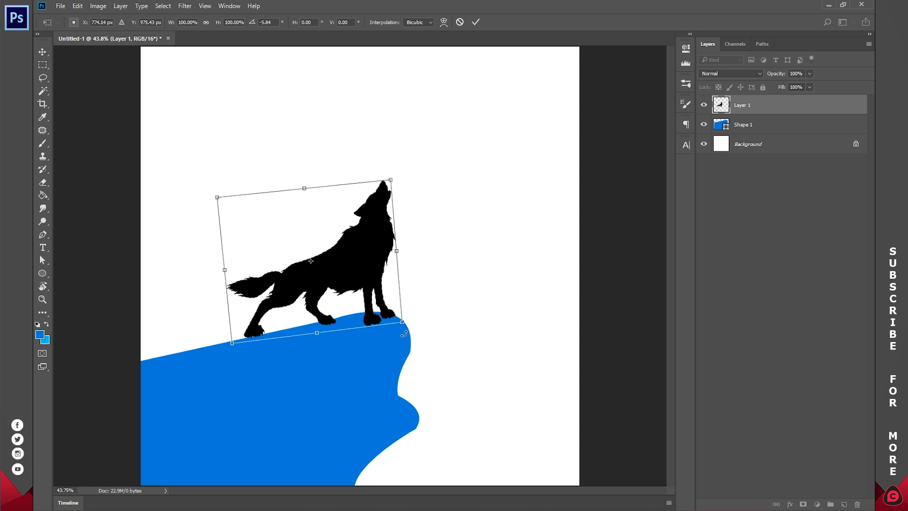
{"action": "left_click_drag", "start_coordinate": [405, 324], "coordinate": [398, 319]}
{"action": "left_click_drag", "start_coordinate": [388, 181], "coordinate": [388, 185]}
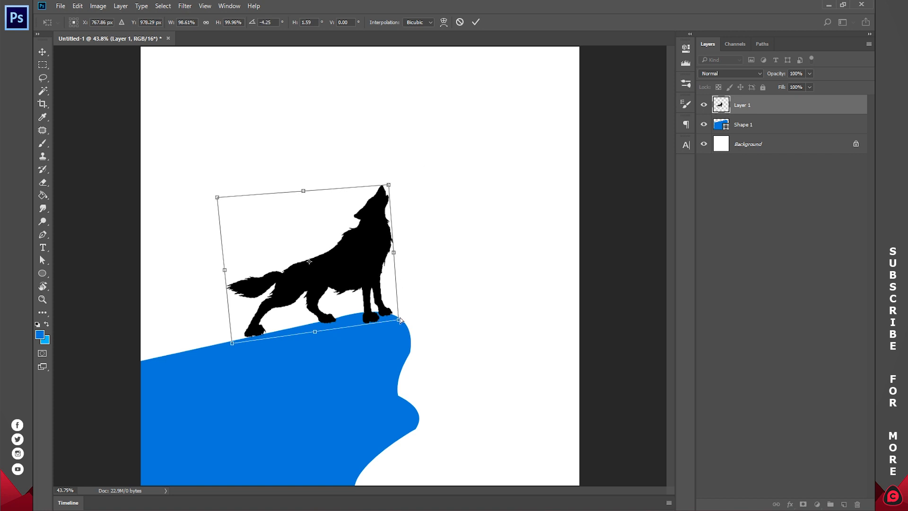
{"action": "left_click_drag", "start_coordinate": [400, 321], "coordinate": [398, 321]}
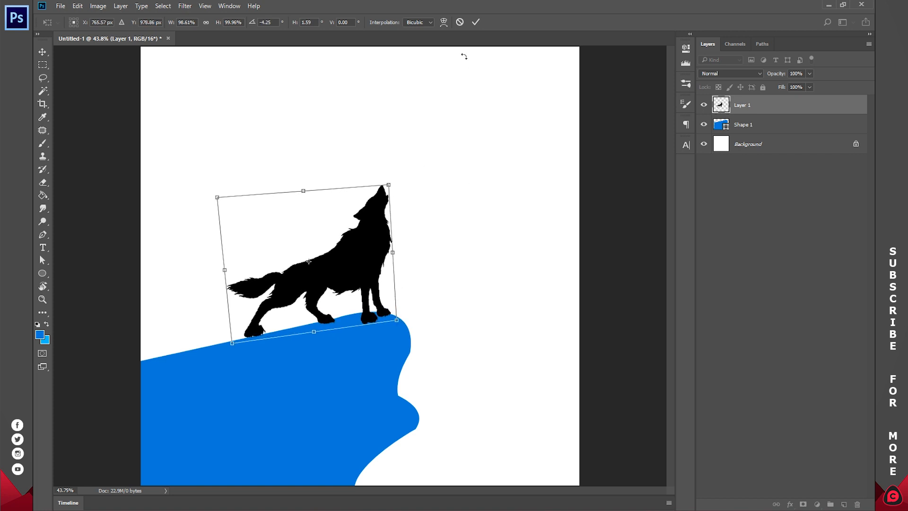
{"action": "left_click", "coordinate": [460, 22]}
{"action": "left_click_drag", "start_coordinate": [421, 282], "coordinate": [422, 262]}
{"action": "left_click_drag", "start_coordinate": [363, 296], "coordinate": [340, 285]}
{"action": "key", "text": "Escape"}
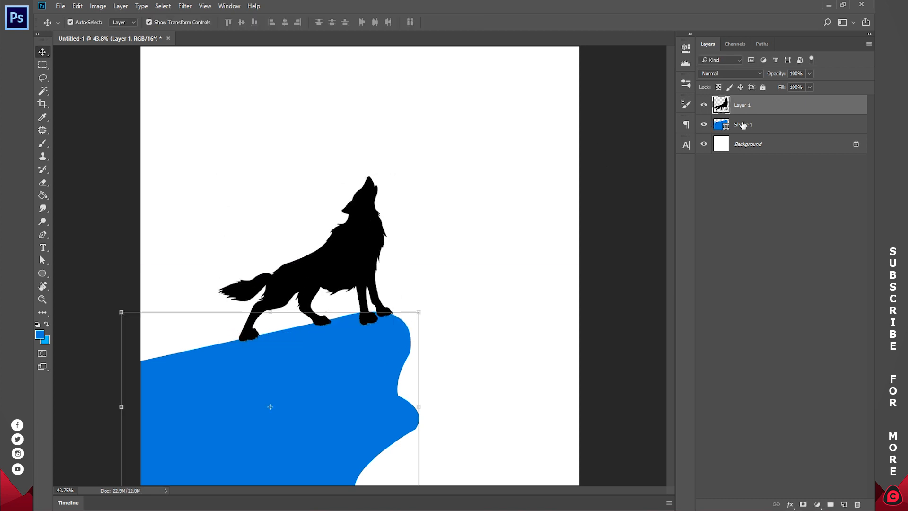
Change the cliff shape's fill colour to black by sampling the wolf silhouette.
{"action": "left_click", "coordinate": [726, 125]}
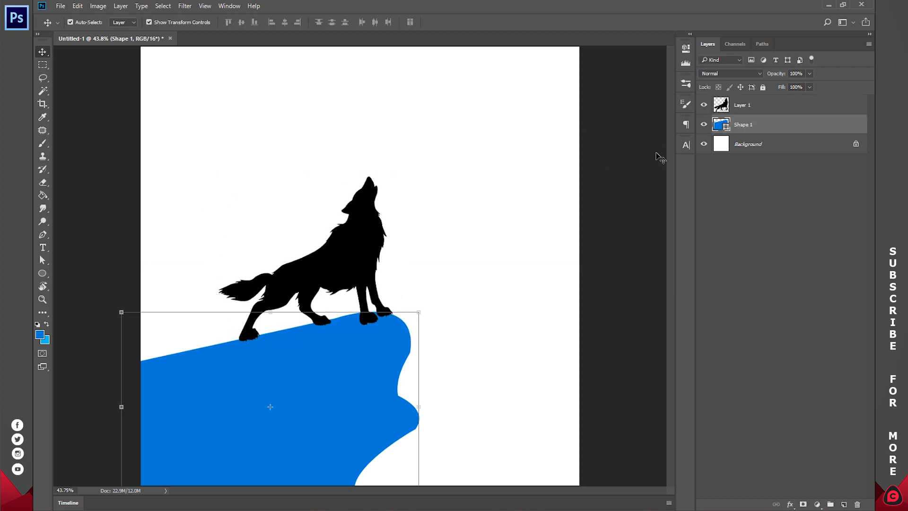
{"action": "double_click", "coordinate": [718, 125]}
{"action": "left_click", "coordinate": [381, 223]}
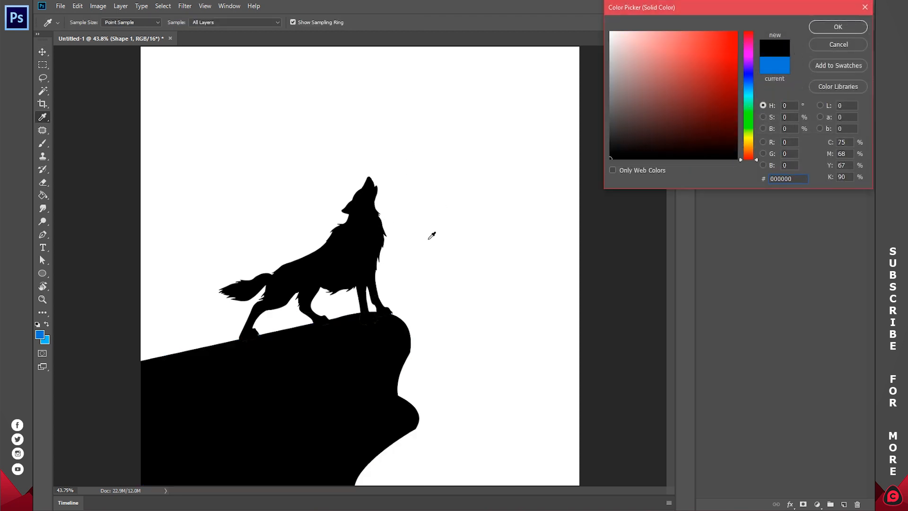
{"action": "left_click", "coordinate": [820, 27]}
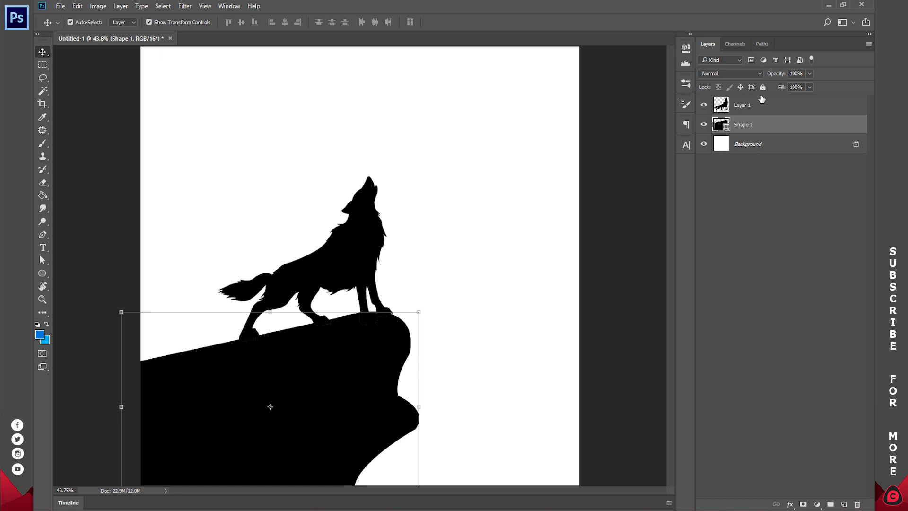
Open the image black-tree-png-image-gallery-23 in Photoshop from the photo viewer.
{"action": "left_click", "coordinate": [725, 106]}
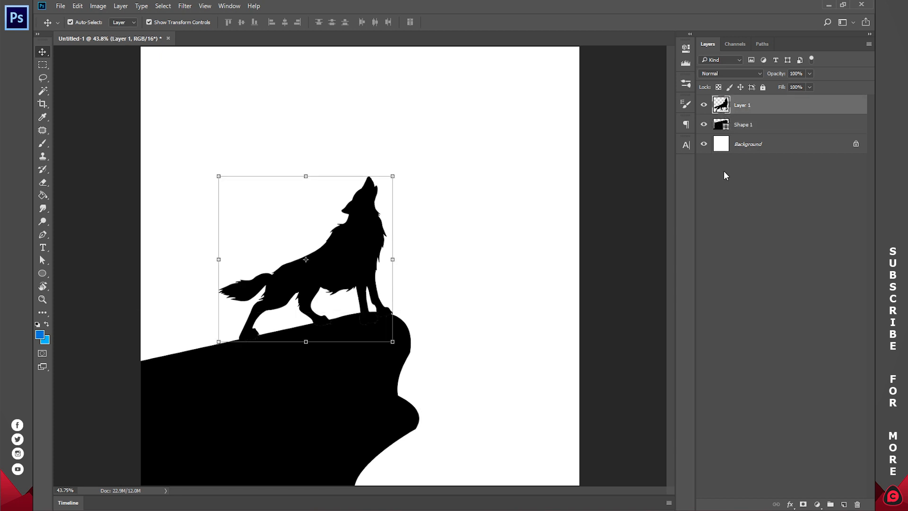
{"action": "left_click", "coordinate": [733, 196]}
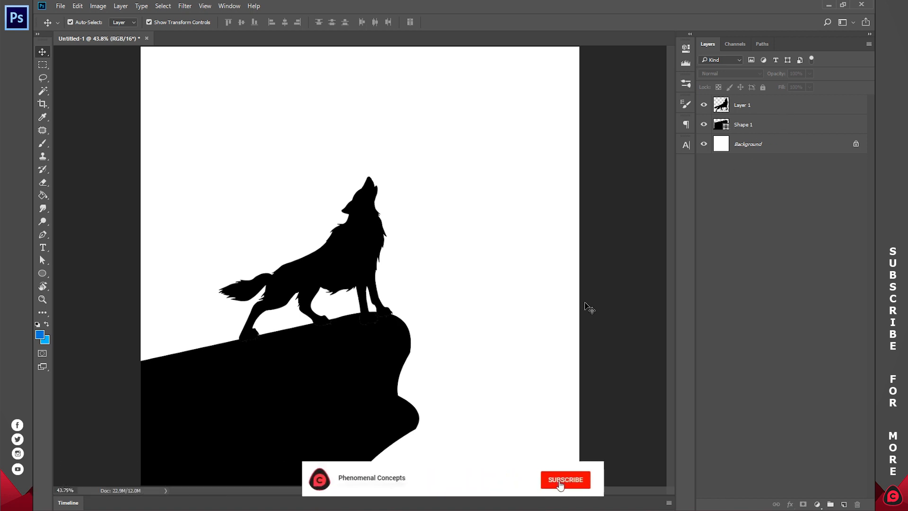
{"action": "left_click", "coordinate": [573, 436]}
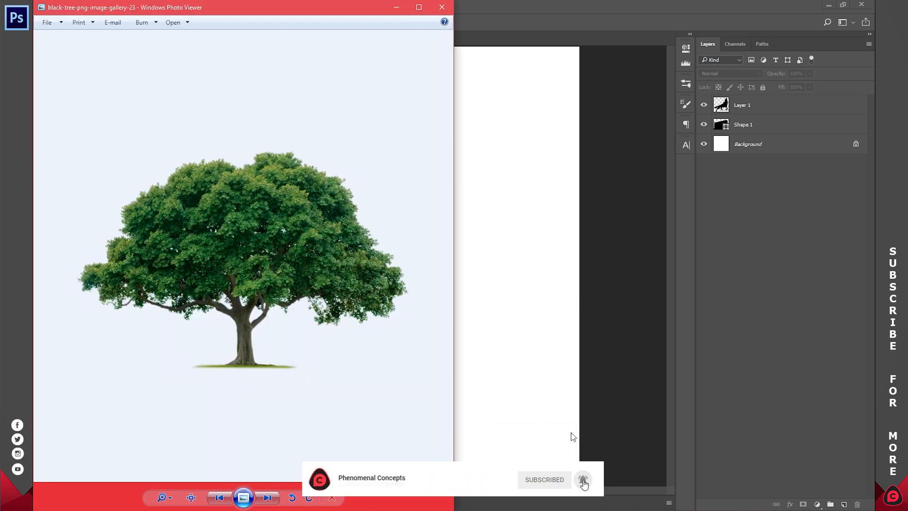
{"action": "right_click", "coordinate": [295, 163]}
{"action": "mouse_move", "coordinate": [299, 172]}
{"action": "left_click", "coordinate": [268, 214]}
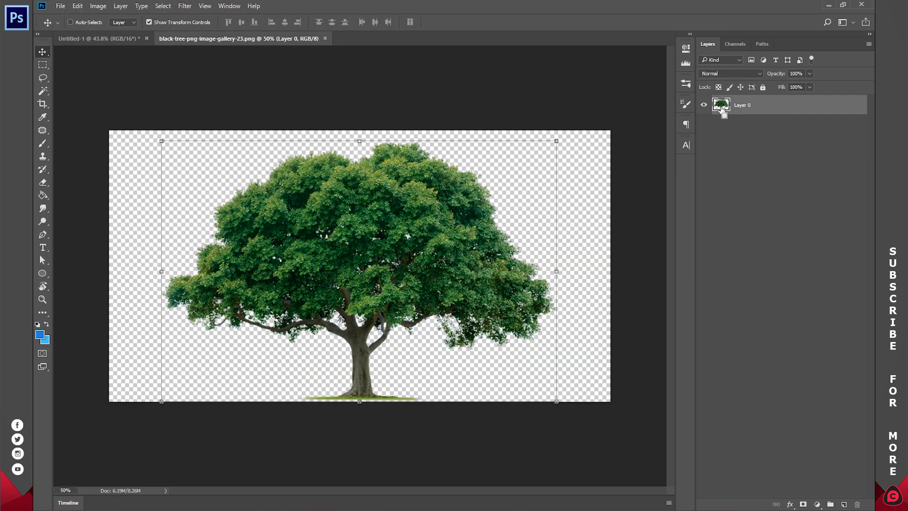
Add a Hue/Saturation adjustment to the tree and set its Lightness to -100 to blacken it.
{"action": "left_click", "coordinate": [723, 109], "text": "ctrl"}
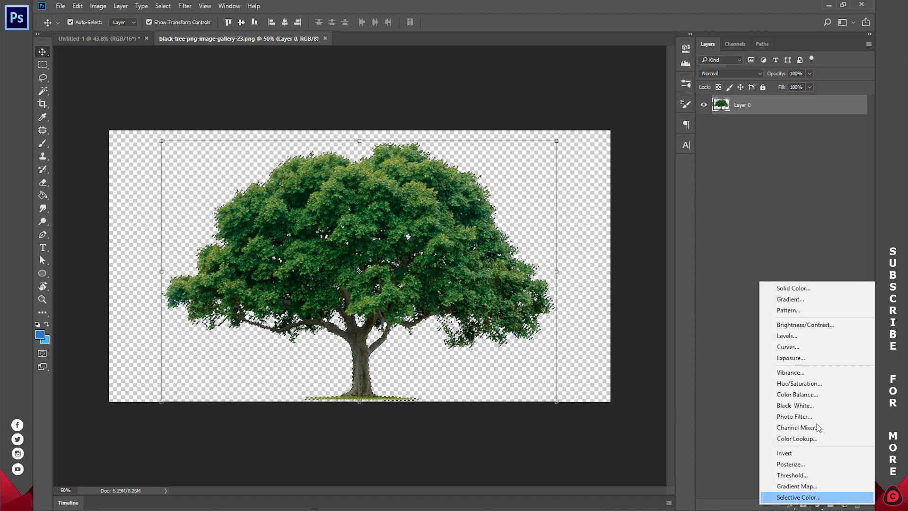
{"action": "left_click", "coordinate": [799, 383]}
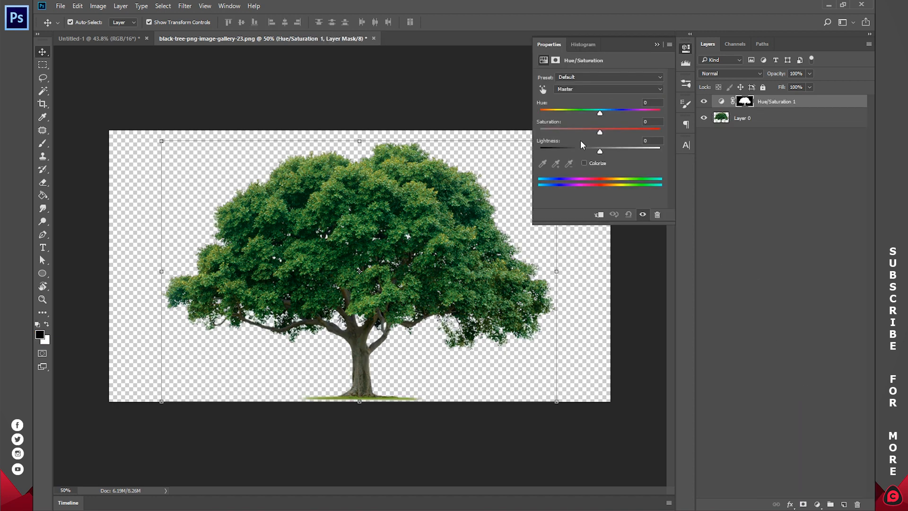
{"action": "left_click_drag", "start_coordinate": [583, 151], "coordinate": [517, 153]}
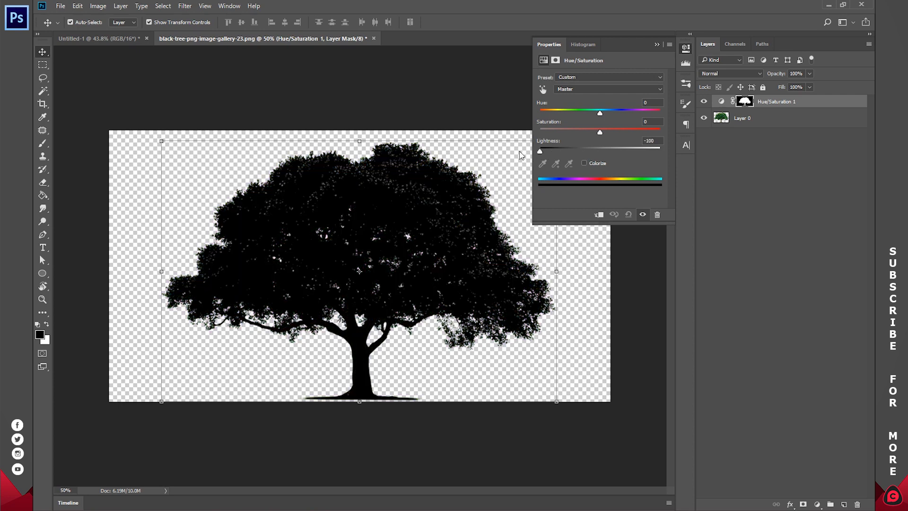
{"action": "left_click", "coordinate": [690, 46]}
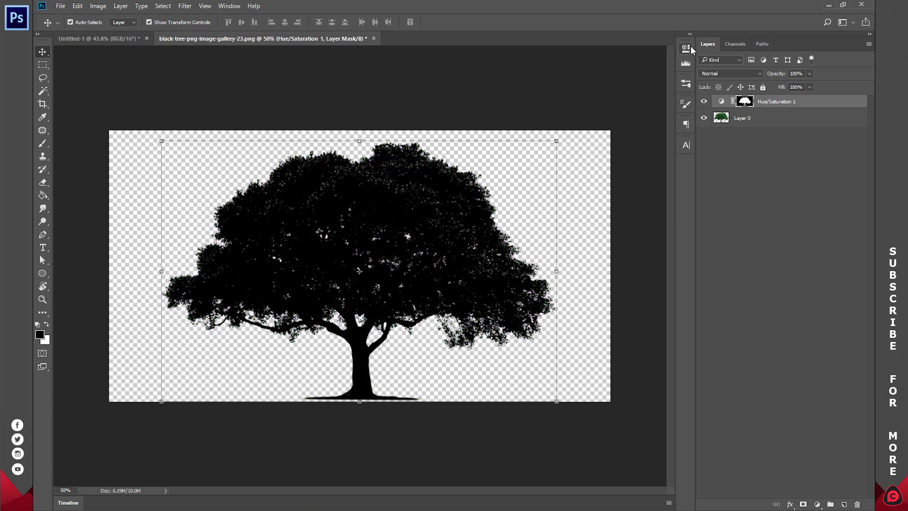
Merge the Hue/Saturation adjustment layer with the tree layer.
{"action": "left_click", "coordinate": [756, 119], "text": "shift"}
{"action": "right_click", "coordinate": [757, 119]}
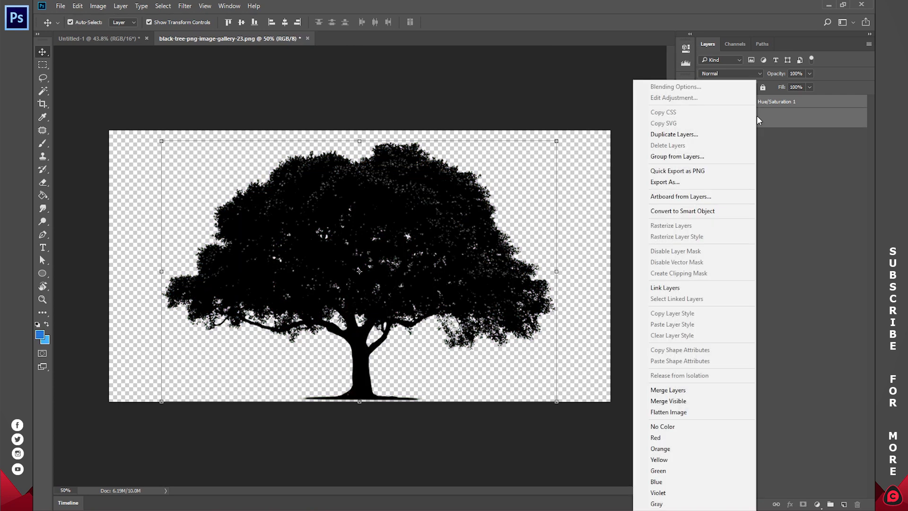
{"action": "left_click", "coordinate": [694, 389]}
Drag the black tree into the Untitled-1 canvas, agreeing to the different bit depth.
{"action": "left_click_drag", "start_coordinate": [391, 253], "coordinate": [447, 354]}
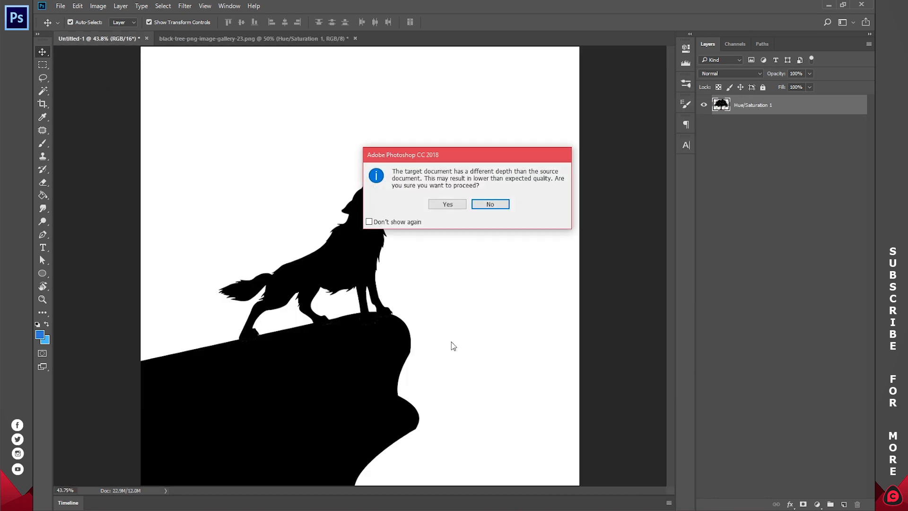
{"action": "left_click", "coordinate": [451, 208]}
{"action": "left_click", "coordinate": [505, 225]}
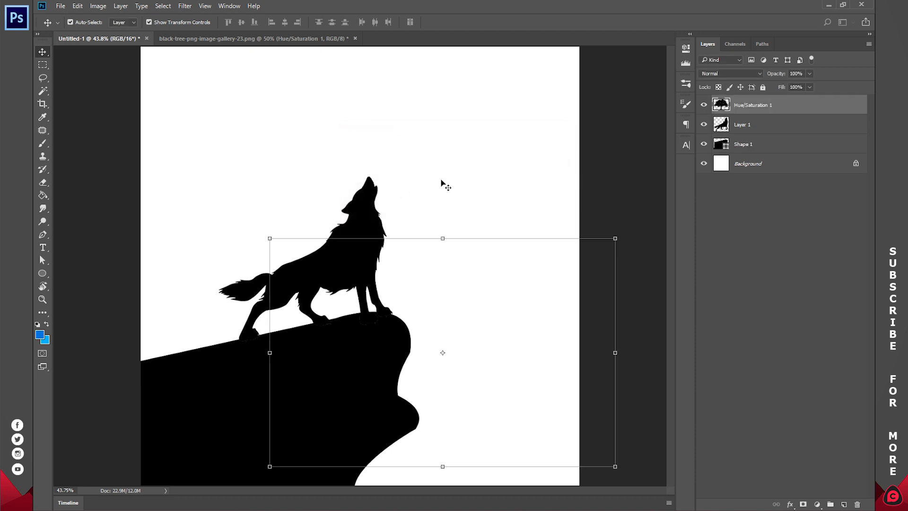
Scale the tree to about 31%, place it at the canvas's bottom-right corner, and set its opacity to 70%.
{"action": "left_click_drag", "start_coordinate": [613, 241], "coordinate": [493, 321]}
{"action": "left_click_drag", "start_coordinate": [452, 337], "coordinate": [545, 460]}
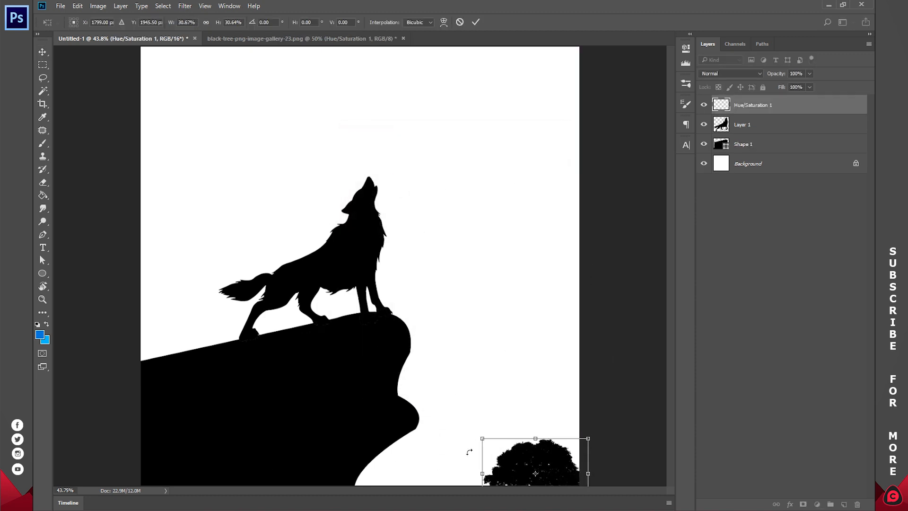
{"action": "left_click", "coordinate": [475, 22]}
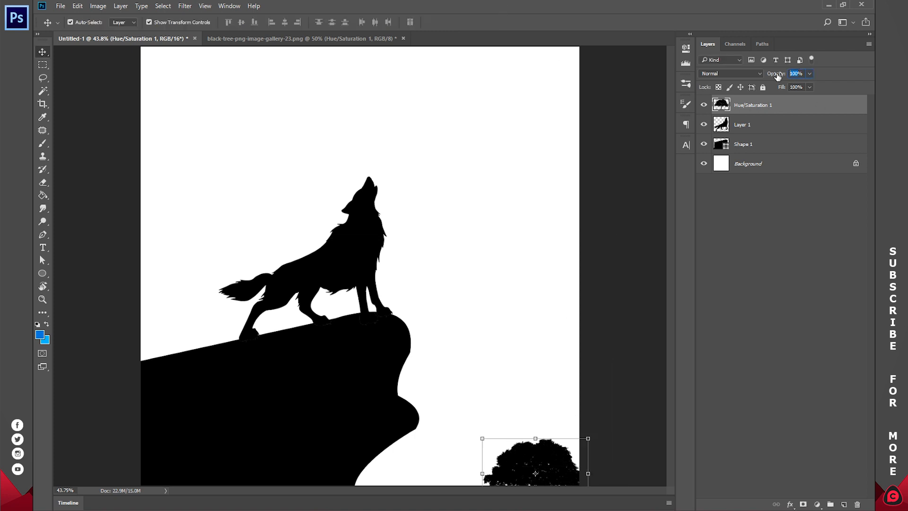
{"action": "type", "text": "70"}
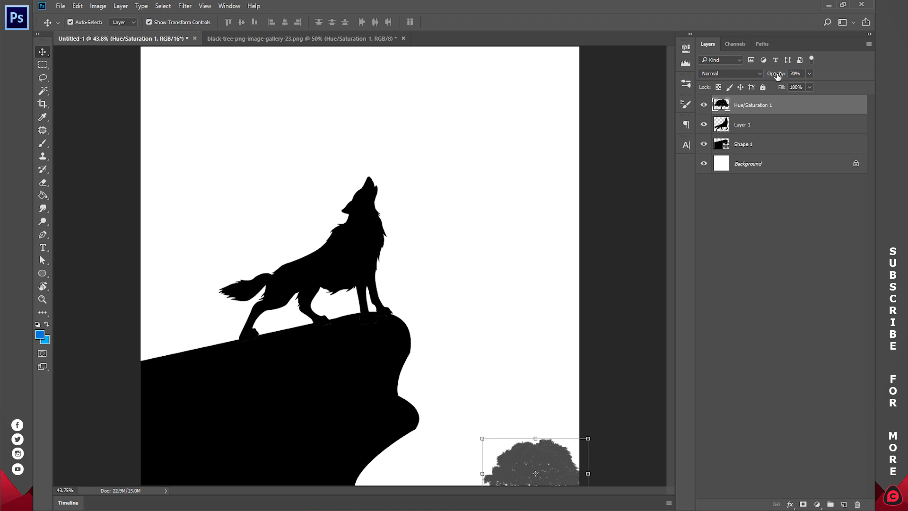
Duplicate the tree and enlarge the copy, shifting it left along the canvas's bottom edge.
{"action": "key", "text": "ctrl+j"}
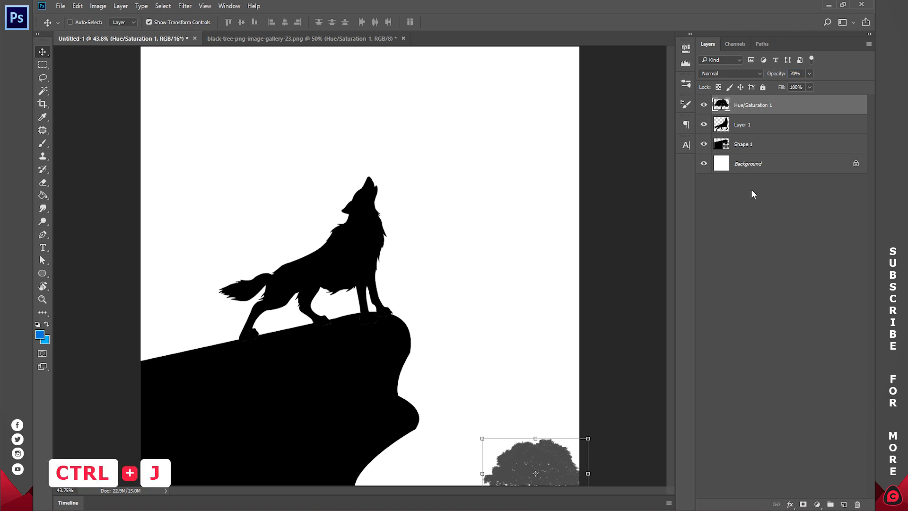
{"action": "left_click_drag", "start_coordinate": [558, 468], "coordinate": [503, 468]}
{"action": "left_click_drag", "start_coordinate": [535, 437], "coordinate": [552, 423]}
{"action": "left_click_drag", "start_coordinate": [523, 474], "coordinate": [519, 471]}
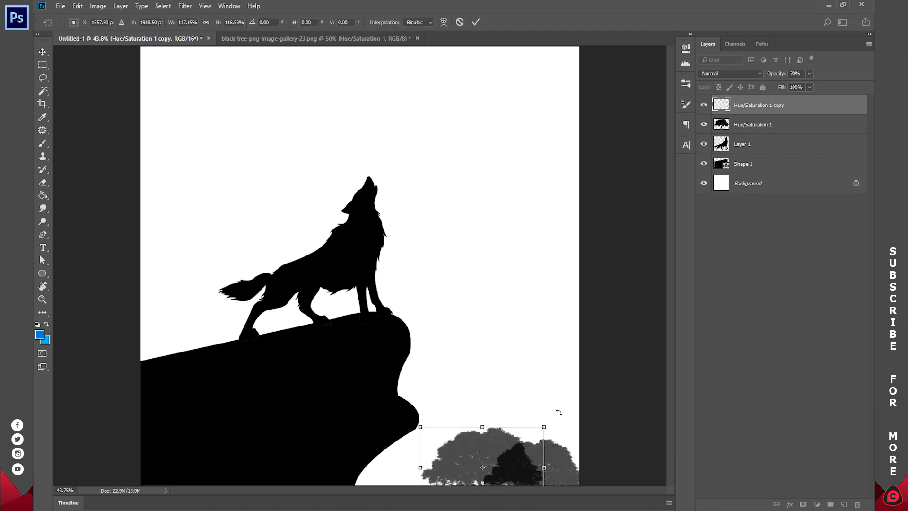
{"action": "key", "text": "Return"}
Make four more tree copies and spread and scale them along the canvas's bottom edge.
{"action": "key", "text": "ctrl+j"}
{"action": "left_click_drag", "start_coordinate": [494, 448], "coordinate": [586, 441]}
{"action": "key", "text": "ctrl+j"}
{"action": "key", "text": "ctrl+j"}
{"action": "key", "text": "ctrl+j"}
{"action": "left_click_drag", "start_coordinate": [503, 414], "coordinate": [464, 382]}
{"action": "left_click_drag", "start_coordinate": [566, 411], "coordinate": [600, 456]}
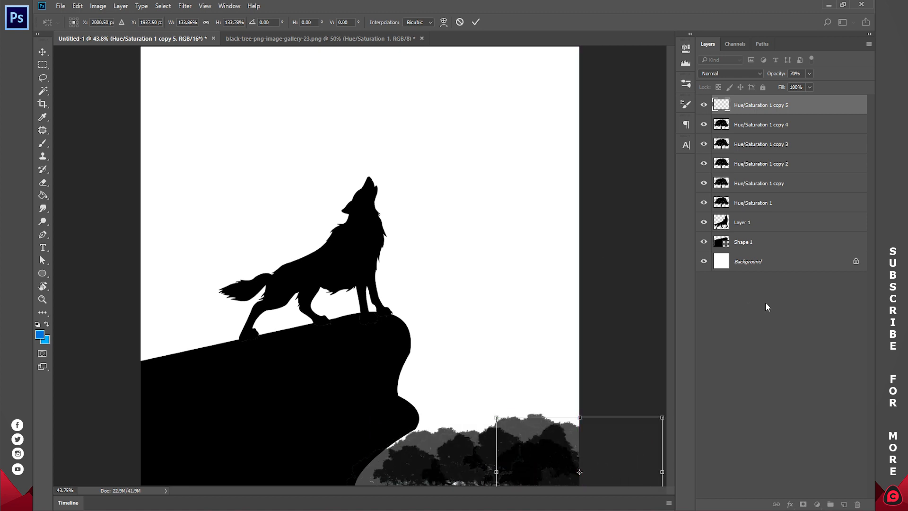
{"action": "left_click", "coordinate": [475, 23]}
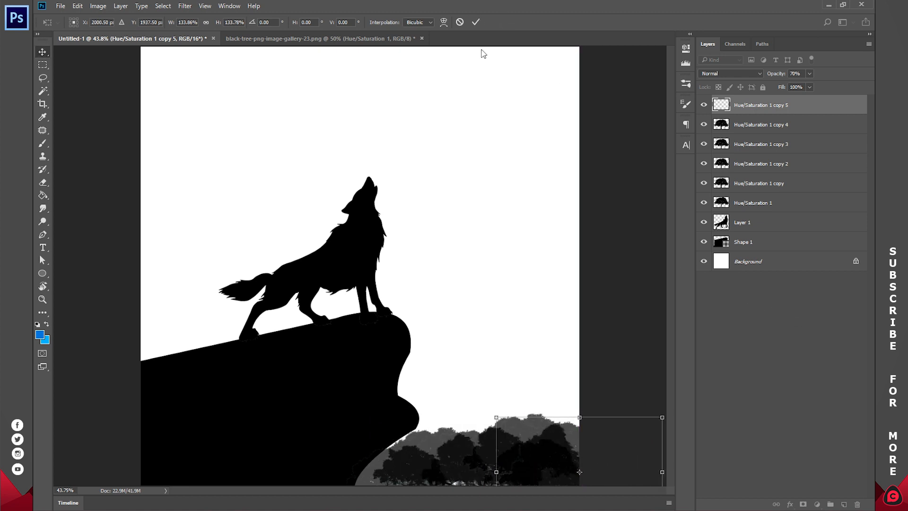
Select the Background layer and inspect the foreground and background colours in the colour picker.
{"action": "left_click", "coordinate": [761, 261]}
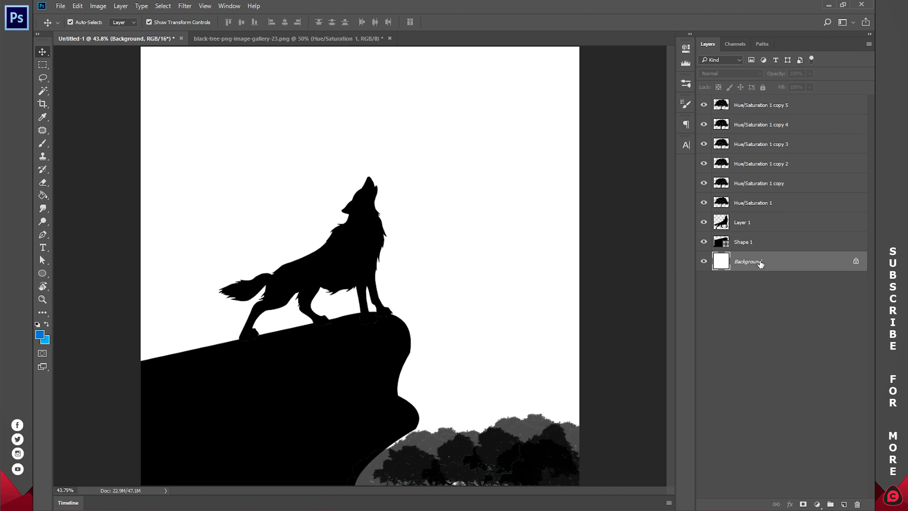
{"action": "left_click", "coordinate": [38, 336]}
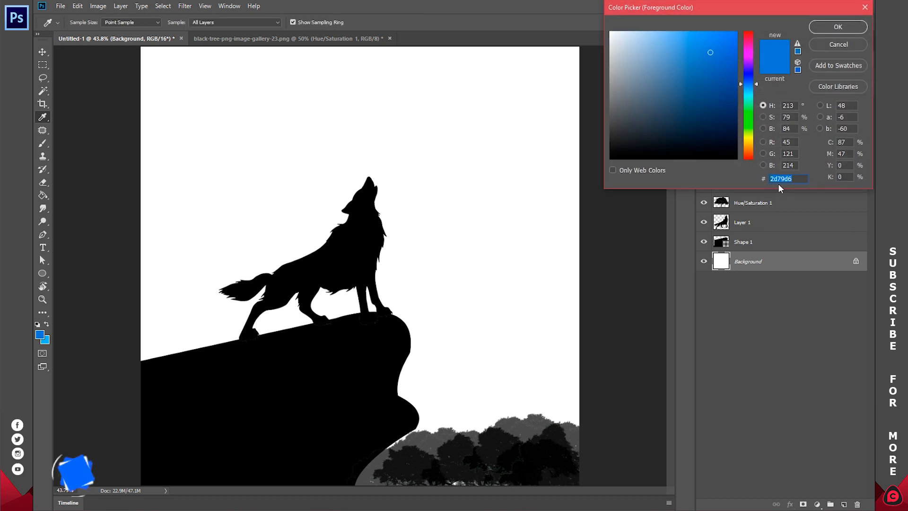
{"action": "left_click", "coordinate": [838, 27]}
{"action": "left_click", "coordinate": [45, 339]}
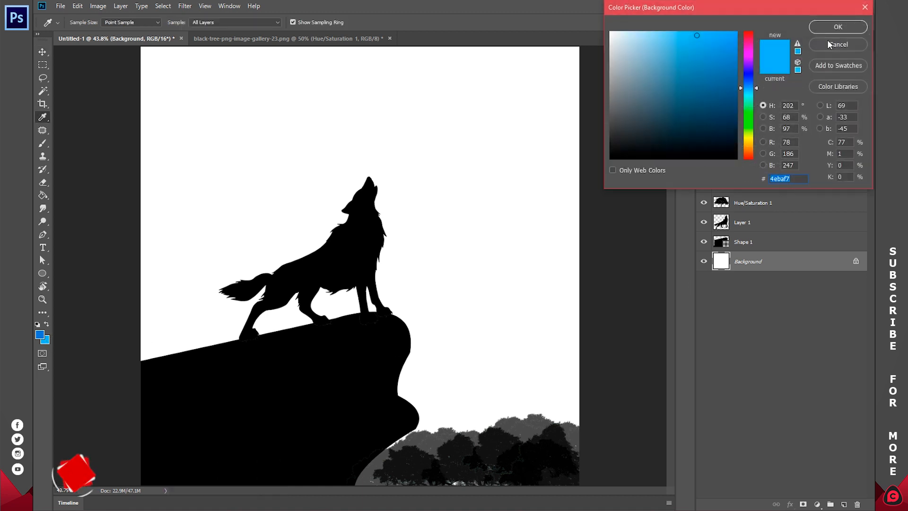
{"action": "left_click", "coordinate": [835, 27]}
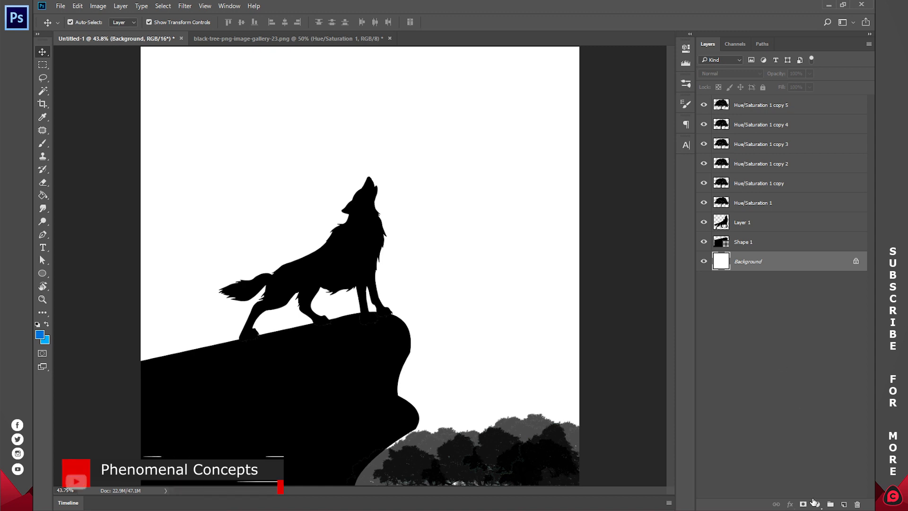
Add a gradient fill layer with Radial style and the Foreground to Background gradient preset.
{"action": "left_click", "coordinate": [816, 504]}
{"action": "left_click", "coordinate": [790, 299]}
{"action": "left_click", "coordinate": [759, 61]}
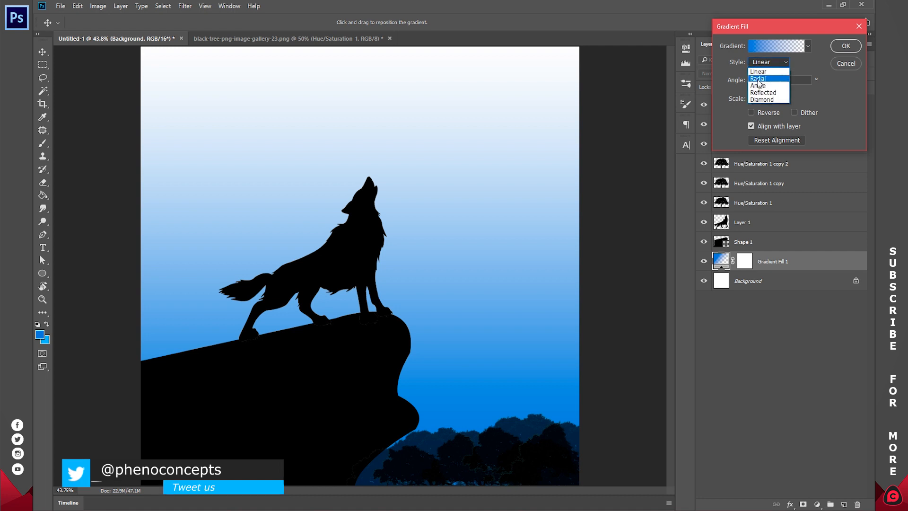
{"action": "left_click", "coordinate": [757, 78]}
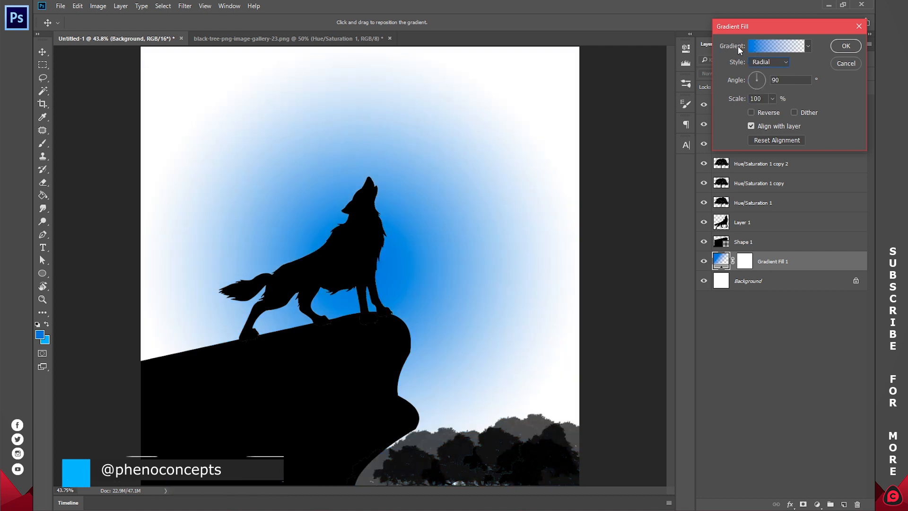
{"action": "left_click", "coordinate": [762, 46]}
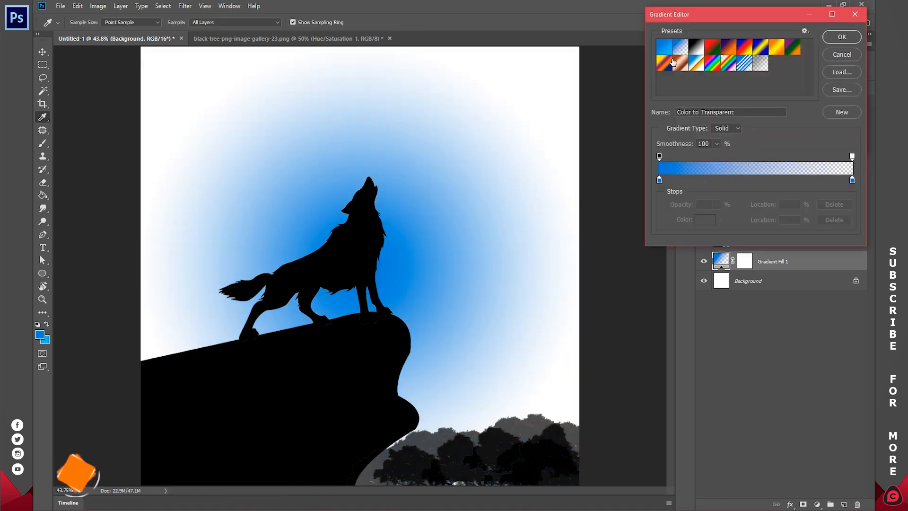
{"action": "left_click", "coordinate": [665, 47]}
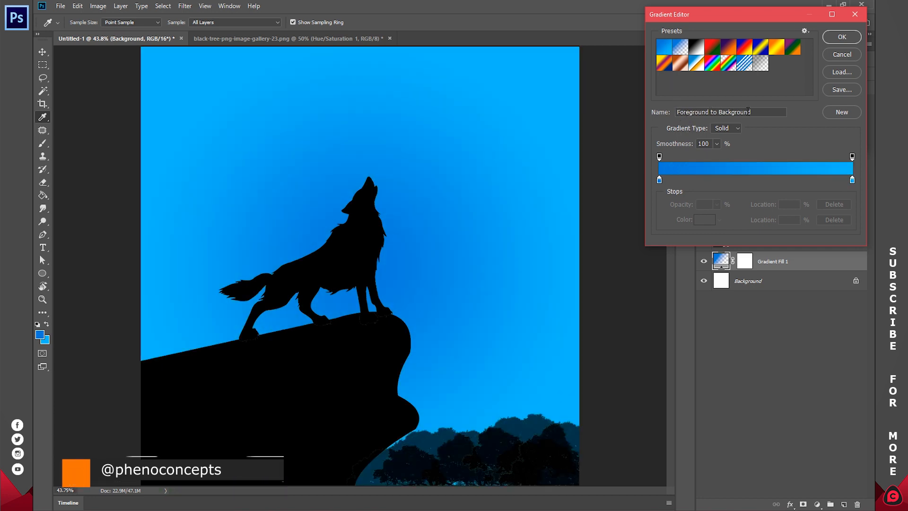
{"action": "left_click", "coordinate": [846, 38]}
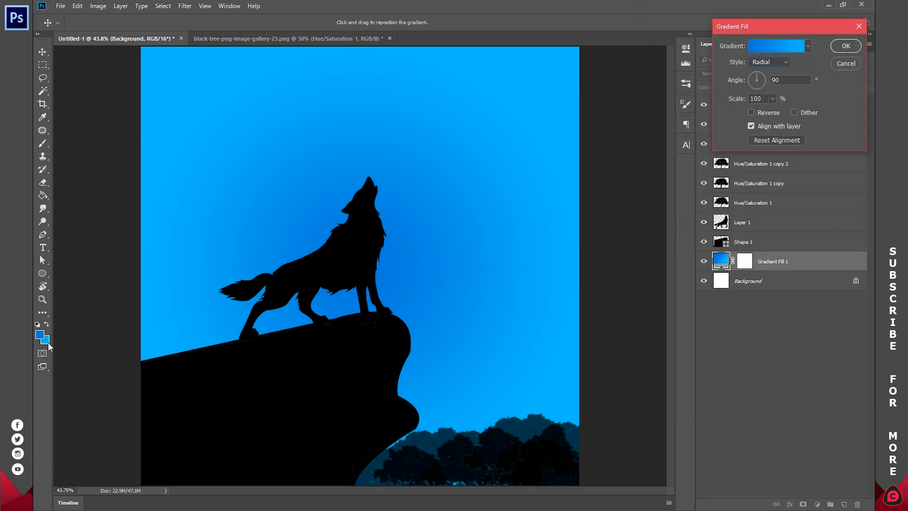
Reverse the radial gradient, centre it behind the wolf, and set its scale to 150%.
{"action": "left_click_drag", "start_coordinate": [386, 241], "coordinate": [381, 213]}
{"action": "left_click", "coordinate": [763, 115]}
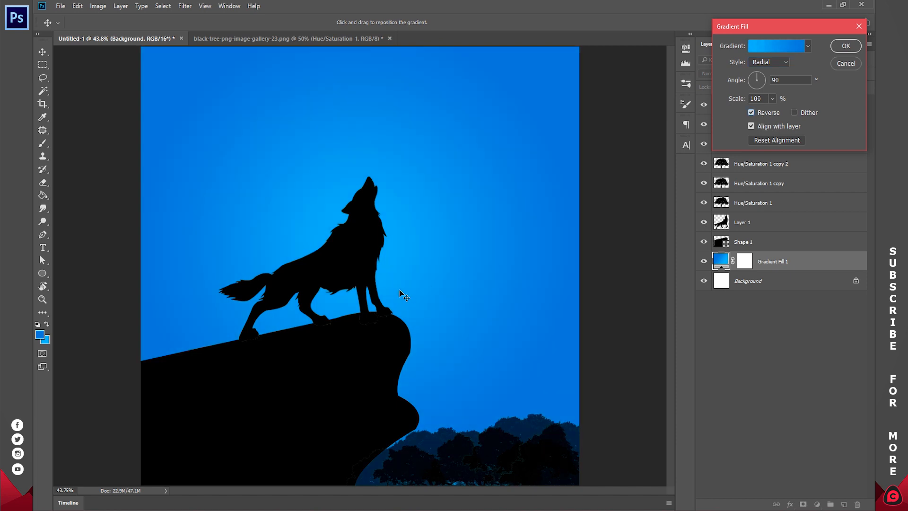
{"action": "left_click_drag", "start_coordinate": [395, 217], "coordinate": [381, 239]}
{"action": "left_click_drag", "start_coordinate": [763, 98], "coordinate": [709, 97]}
{"action": "type", "text": "150"}
{"action": "key", "text": "Return"}
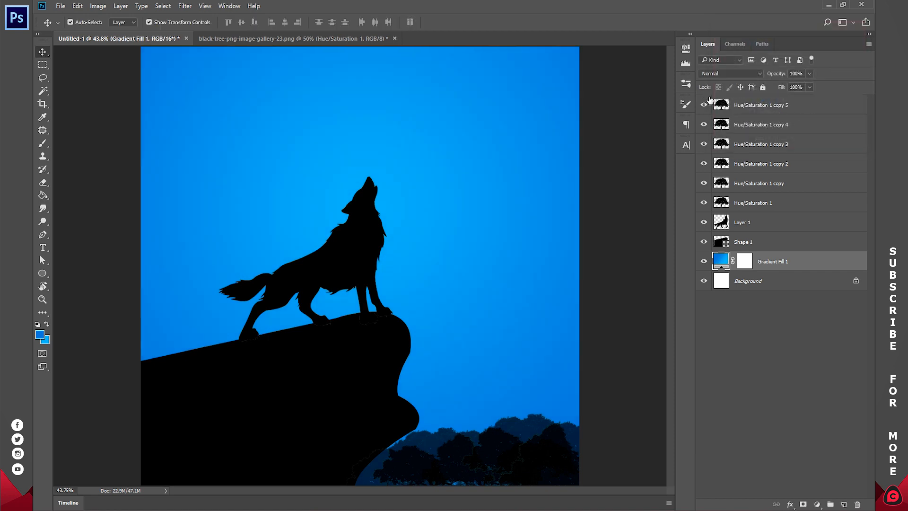
Draw a circle about 930 px wide on a layer above the gradient fill, centred behind the wolf.
{"action": "left_click", "coordinate": [766, 299]}
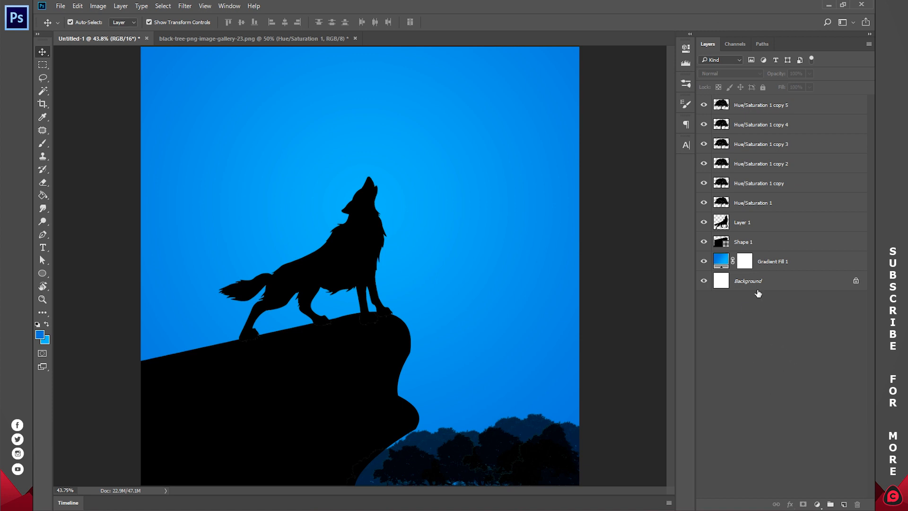
{"action": "left_click", "coordinate": [772, 246]}
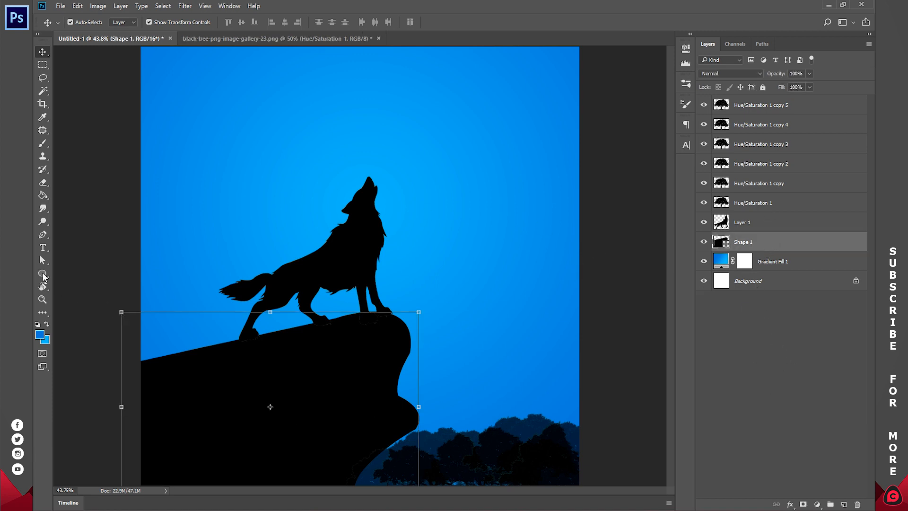
{"action": "left_click", "coordinate": [43, 274]}
{"action": "right_click", "coordinate": [43, 275]}
{"action": "left_click", "coordinate": [100, 290]}
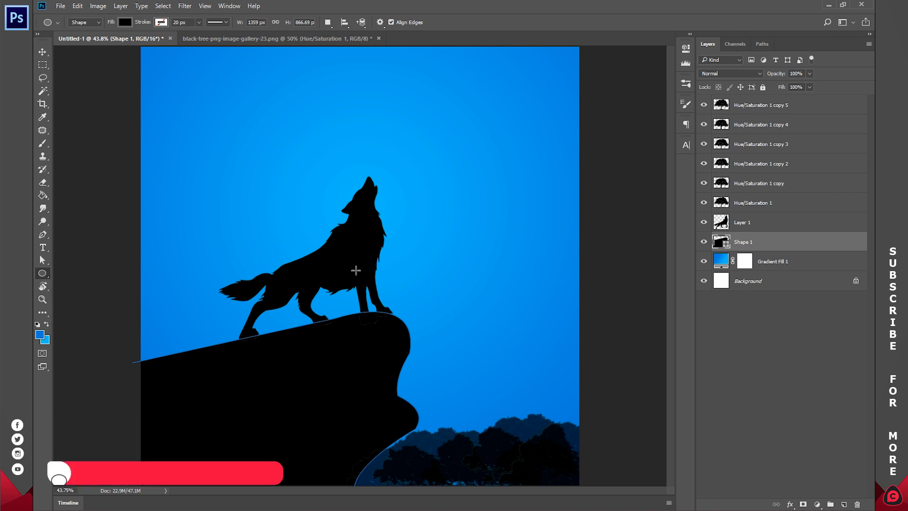
{"action": "left_click", "coordinate": [763, 228]}
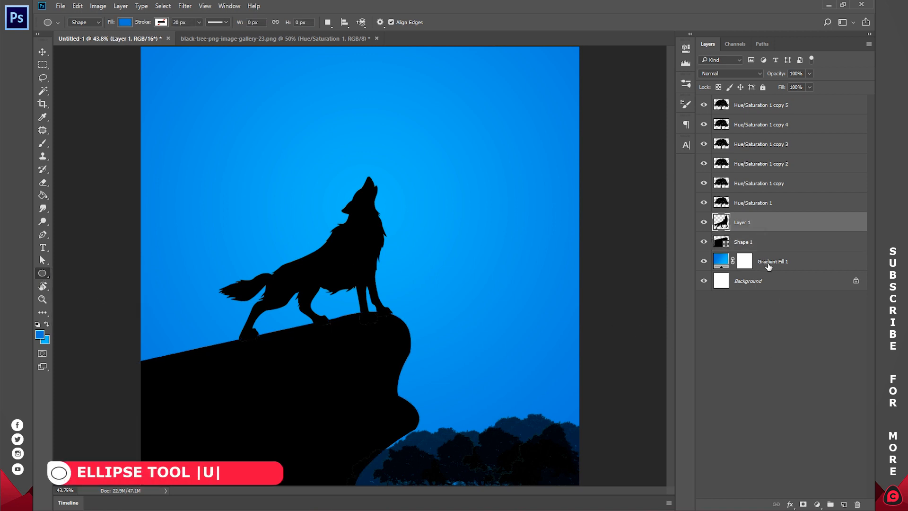
{"action": "left_click", "coordinate": [769, 266]}
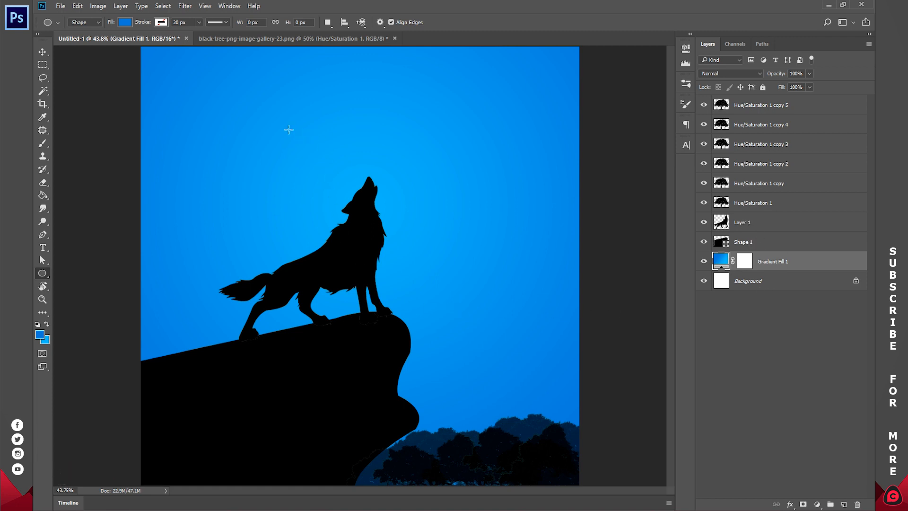
{"action": "left_click_drag", "start_coordinate": [283, 149], "coordinate": [520, 353]}
{"action": "left_click", "coordinate": [686, 48]}
{"action": "left_click", "coordinate": [42, 51]}
{"action": "left_click_drag", "start_coordinate": [460, 216], "coordinate": [439, 213]}
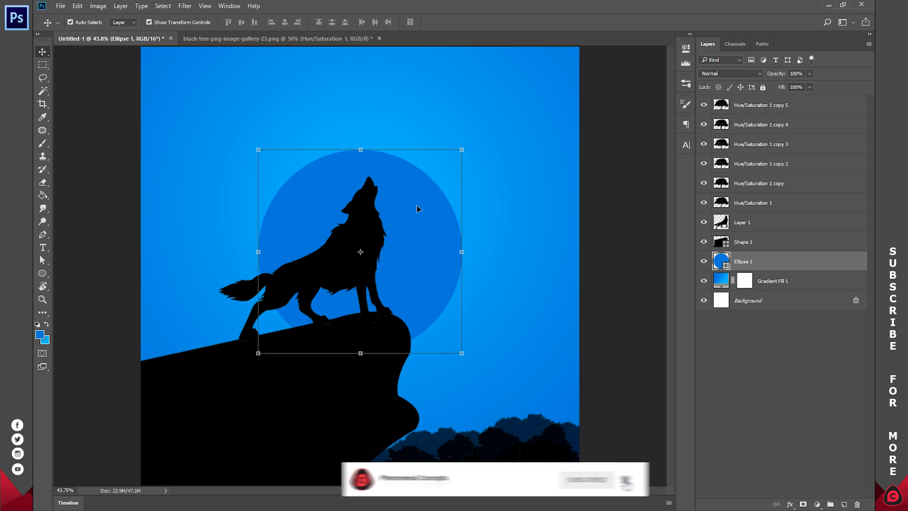
Change the circle's fill colour to white.
{"action": "key", "text": "u"}
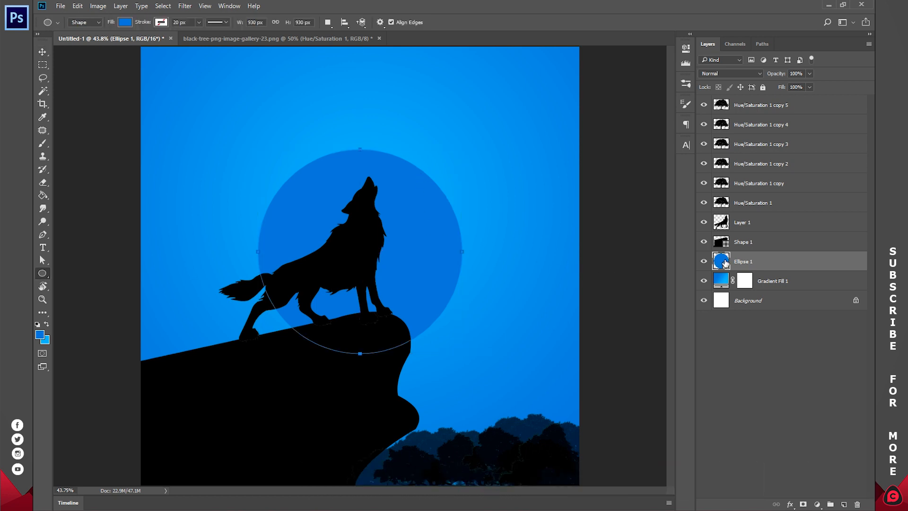
{"action": "double_click", "coordinate": [722, 261]}
{"action": "left_click_drag", "start_coordinate": [635, 70], "coordinate": [610, 32]}
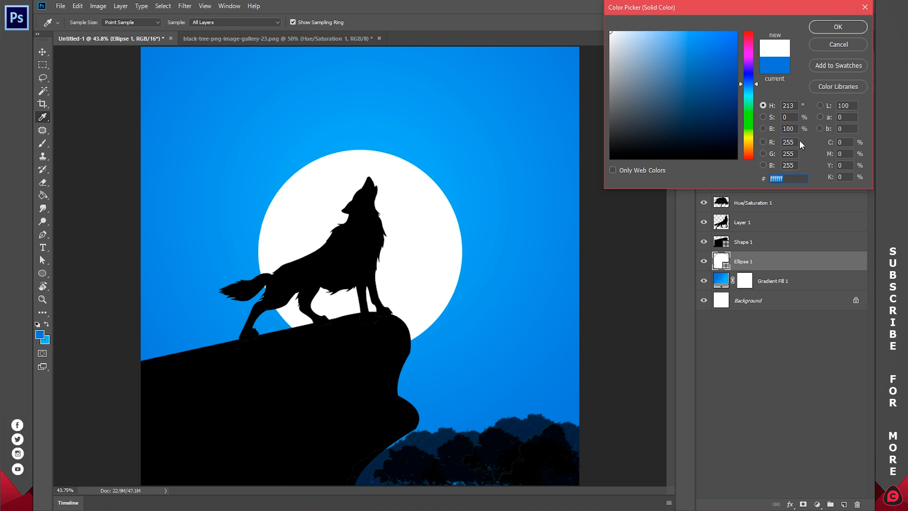
{"action": "left_click", "coordinate": [821, 26]}
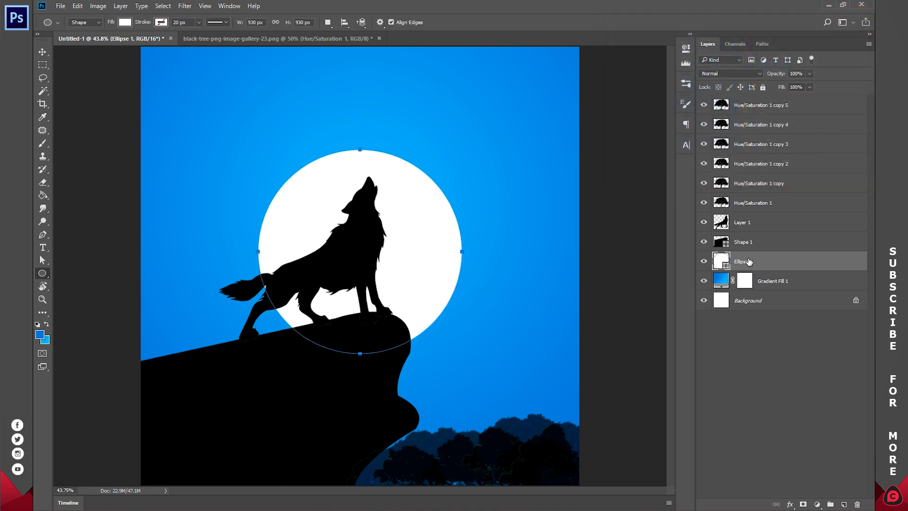
Duplicate the circle and scale the copy down to about 85% around the same centre.
{"action": "key", "text": "ctrl+j"}
{"action": "key", "text": "v"}
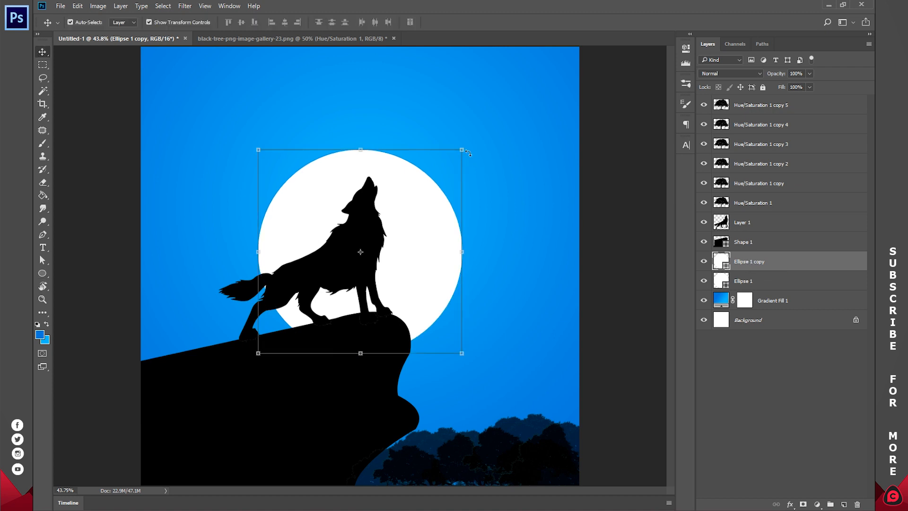
{"action": "left_click_drag", "start_coordinate": [463, 150], "coordinate": [450, 165]}
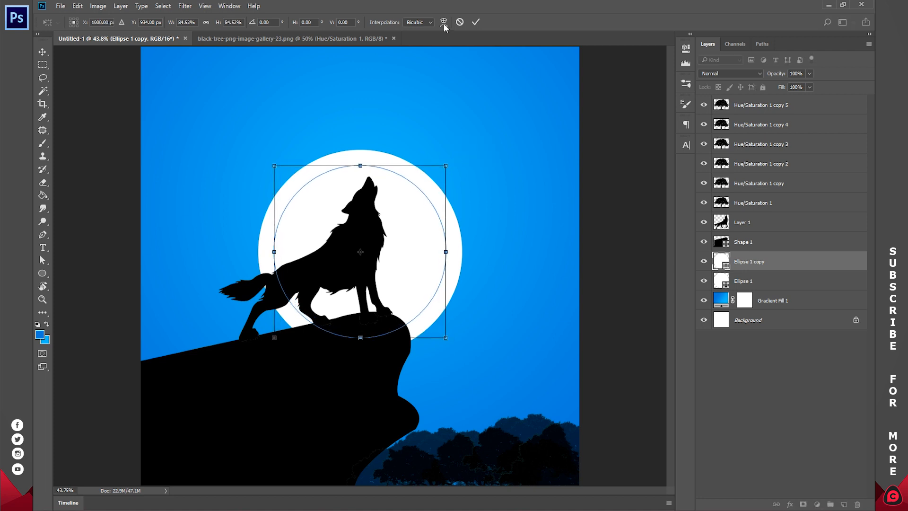
{"action": "left_click", "coordinate": [477, 22]}
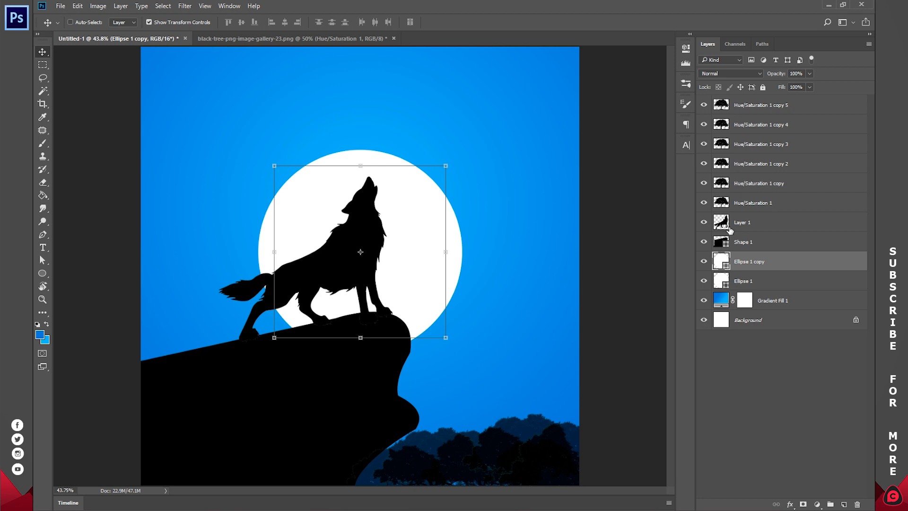
Duplicate the smaller circle and scale the new copy down further around the same centre.
{"action": "key", "text": "ctrl+j"}
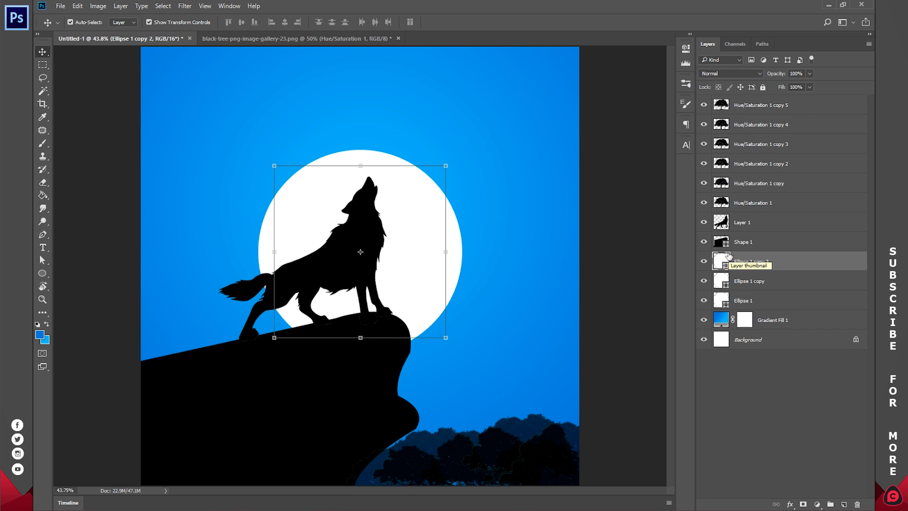
{"action": "left_click_drag", "start_coordinate": [445, 166], "coordinate": [426, 185]}
{"action": "left_click", "coordinate": [475, 21]}
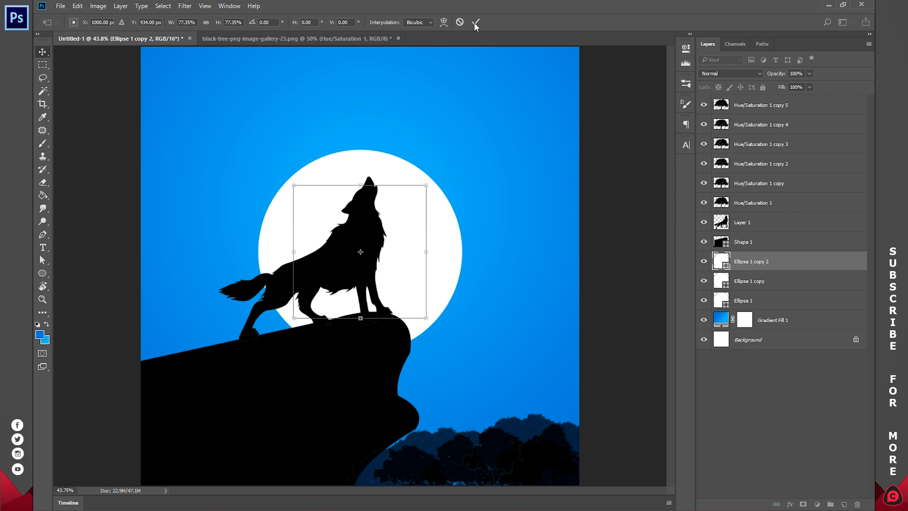
Set the opacity of the two larger circles to 70%.
{"action": "left_click", "coordinate": [770, 283]}
{"action": "left_click", "coordinate": [763, 299], "text": "ctrl"}
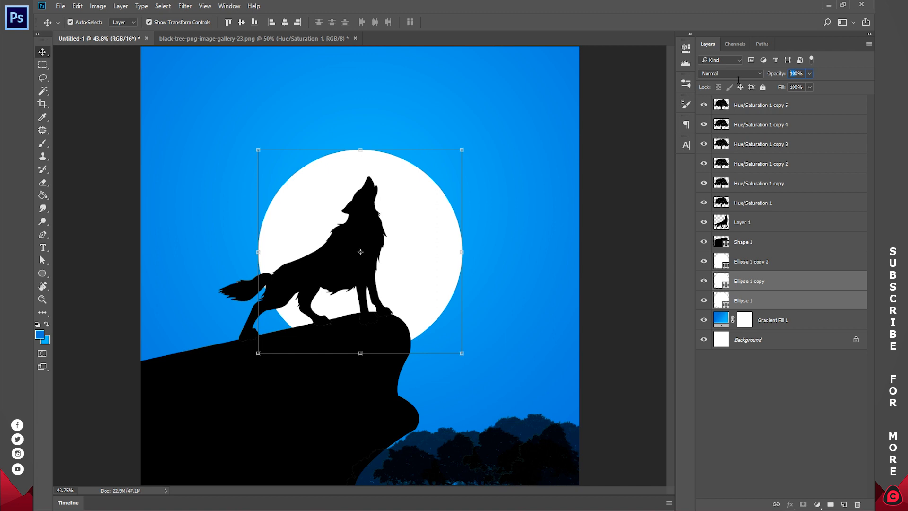
{"action": "type", "text": "70"}
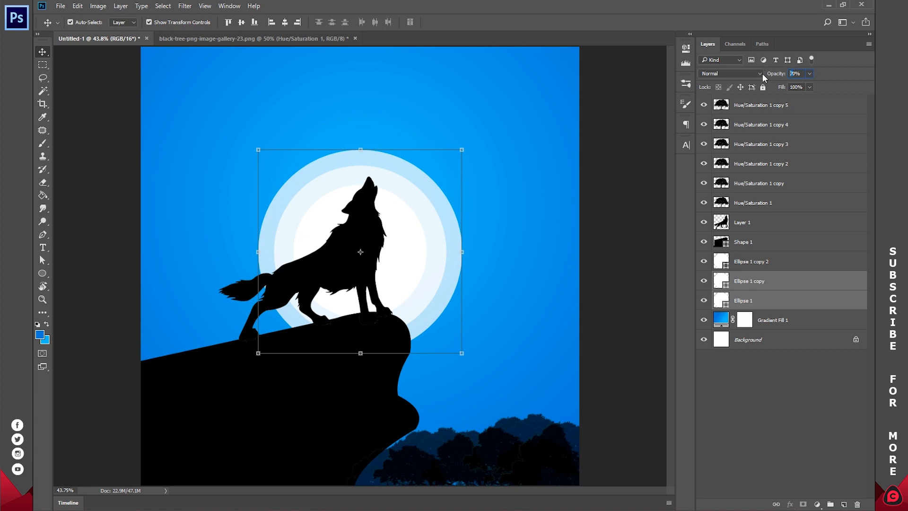
{"action": "key", "text": "Return"}
{"action": "left_click", "coordinate": [785, 376]}
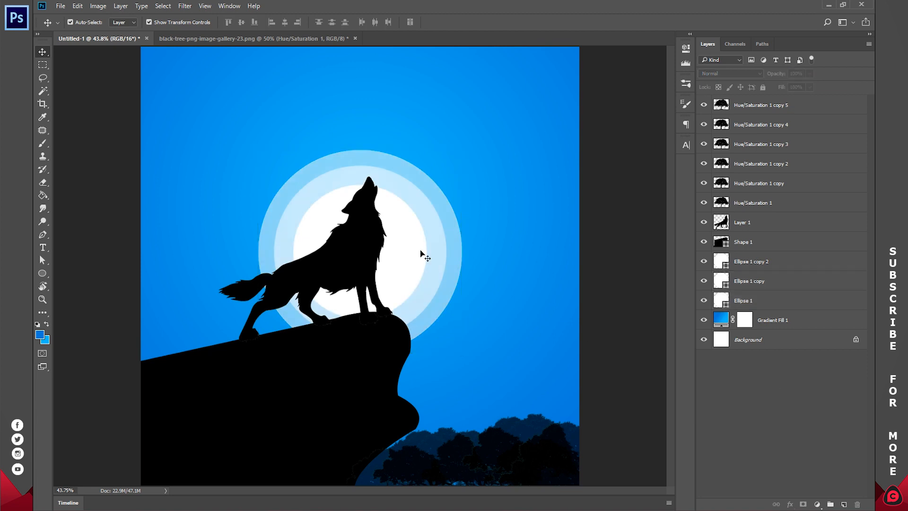
{"action": "left_click", "coordinate": [396, 242]}
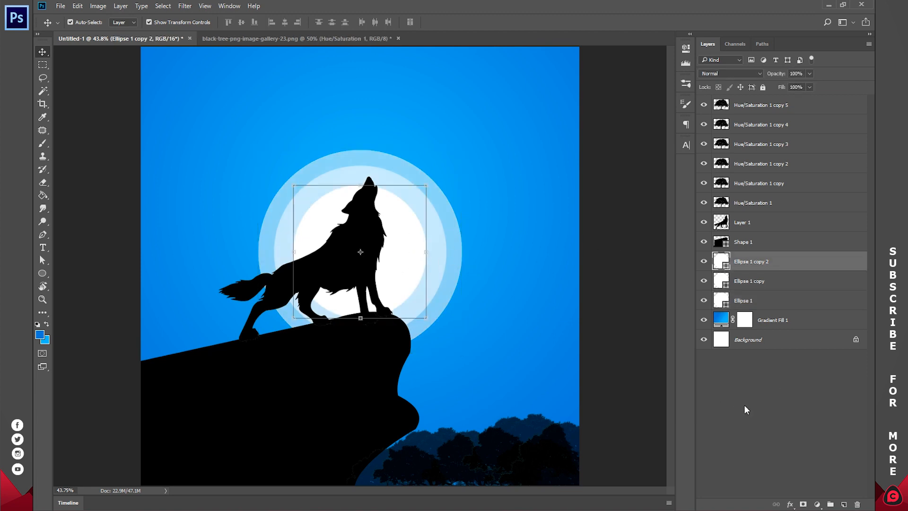
{"action": "left_click", "coordinate": [783, 430]}
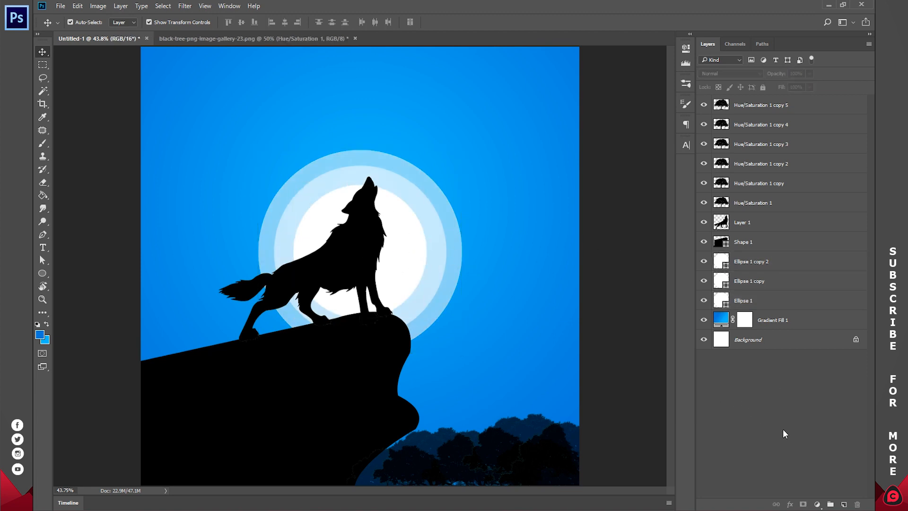
Select all three circles, enlarge them together to about 113%, and shift them slightly upward.
{"action": "left_click", "coordinate": [767, 302]}
{"action": "left_click", "coordinate": [766, 262], "text": "shift"}
{"action": "left_click_drag", "start_coordinate": [462, 150], "coordinate": [476, 138]}
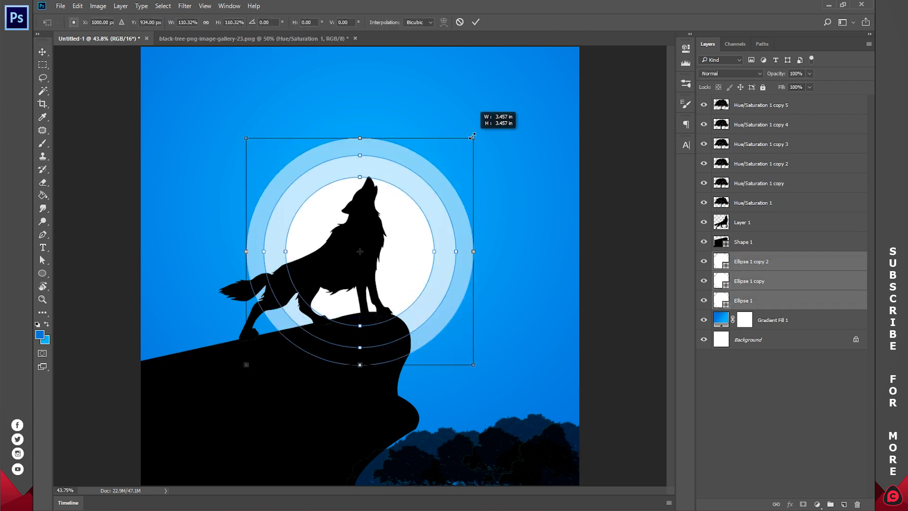
{"action": "left_click_drag", "start_coordinate": [406, 274], "coordinate": [403, 263]}
{"action": "key", "text": "Return"}
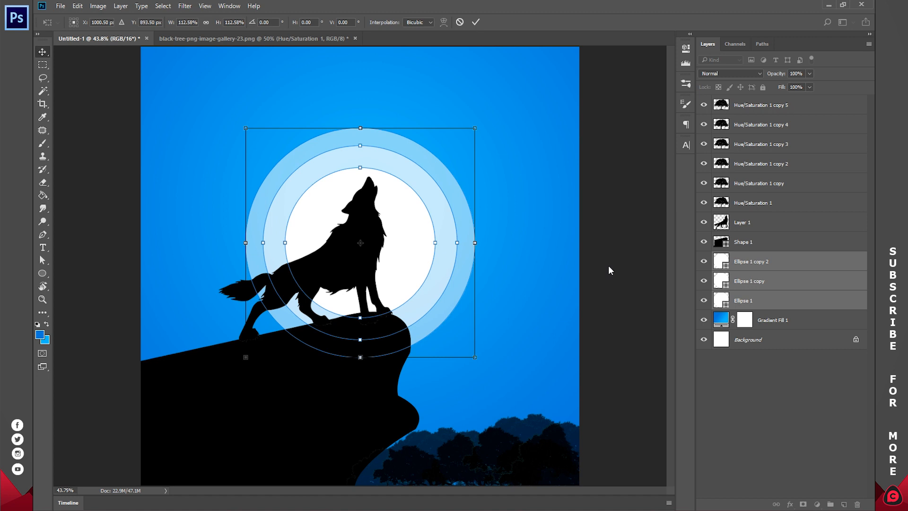
{"action": "left_click", "coordinate": [736, 384]}
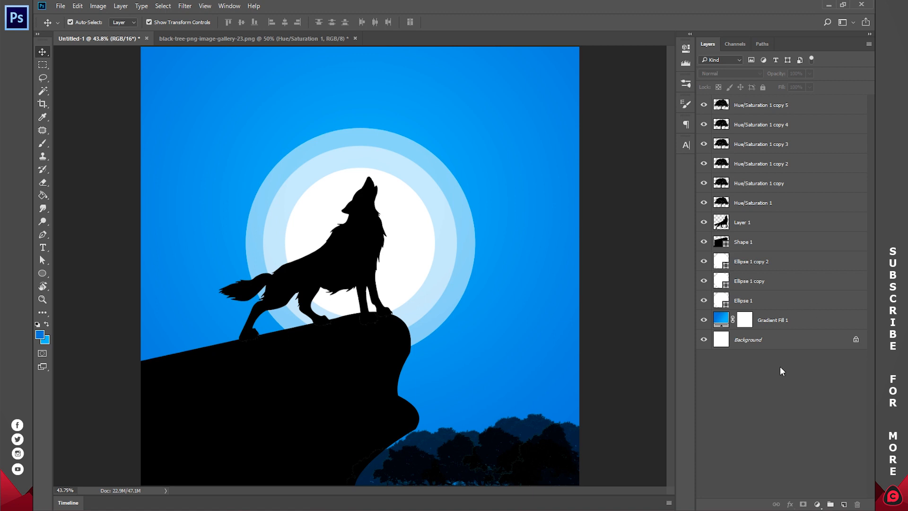
Add a new empty layer at the top and select the Brush Tool.
{"action": "left_click", "coordinate": [844, 504]}
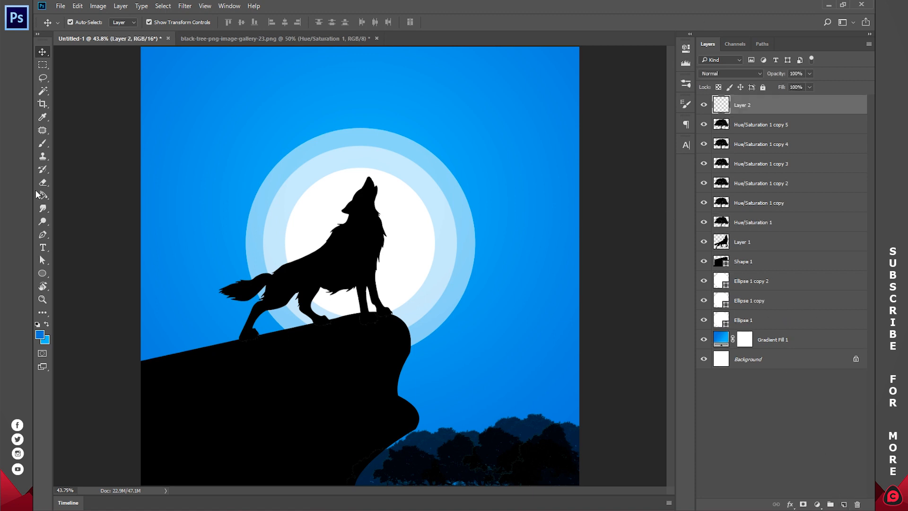
{"action": "left_click", "coordinate": [44, 139]}
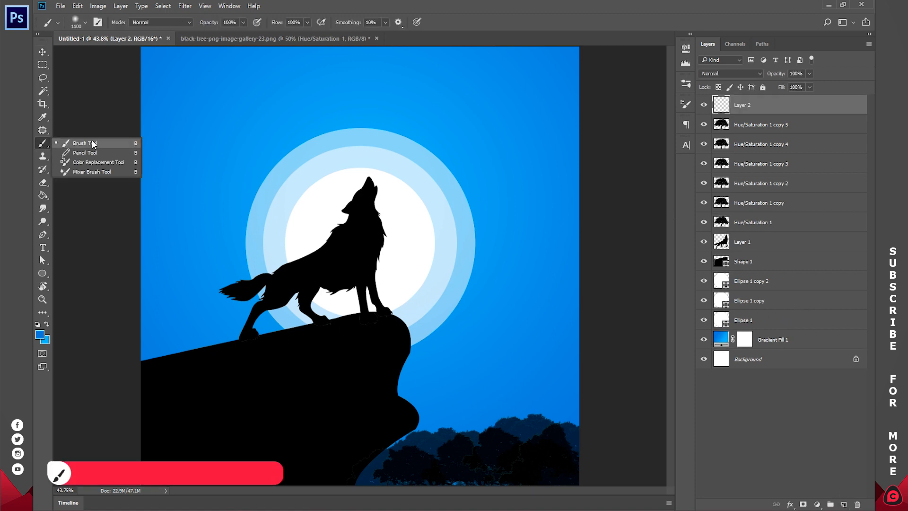
{"action": "left_click", "coordinate": [96, 142]}
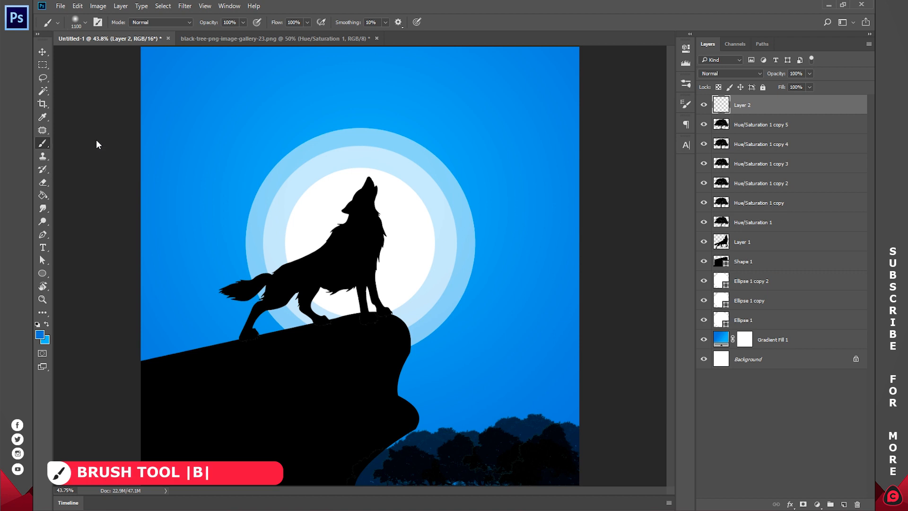
Configure the brush settings with Shape Dynamics at 100% size jitter and Scattering at 1000%.
{"action": "left_click", "coordinate": [226, 5]}
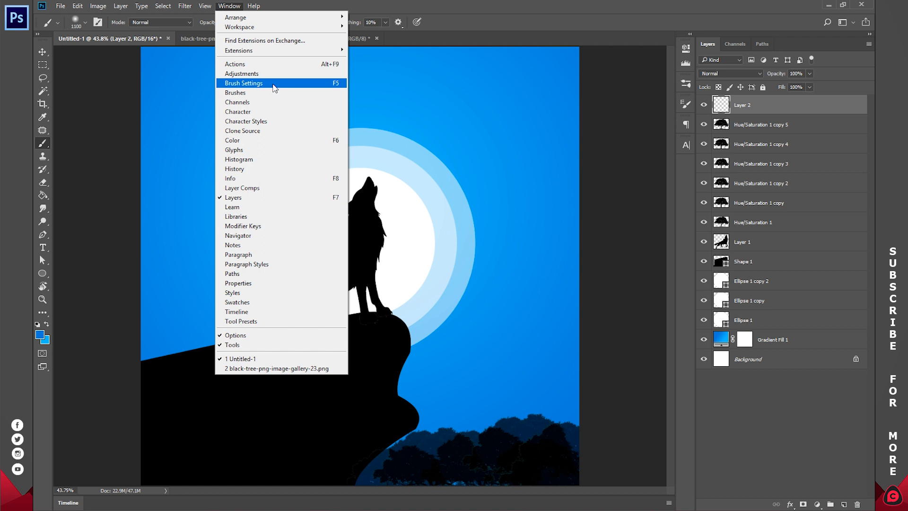
{"action": "left_click", "coordinate": [273, 84]}
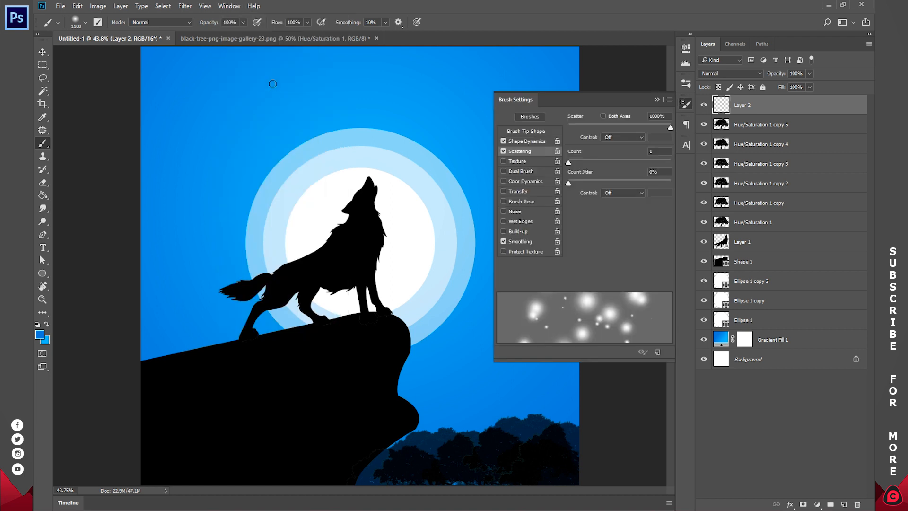
{"action": "left_click", "coordinate": [524, 141]}
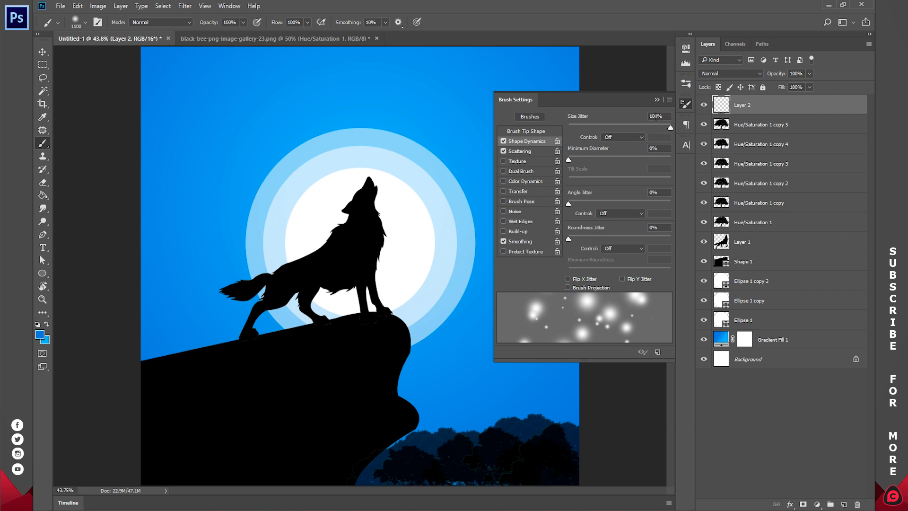
{"action": "left_click", "coordinate": [530, 152]}
{"action": "mouse_move", "coordinate": [603, 126]}
{"action": "left_mouse_down"}
{"action": "mouse_move", "coordinate": [593, 126]}
{"action": "mouse_move", "coordinate": [673, 124]}
{"action": "left_mouse_up"}
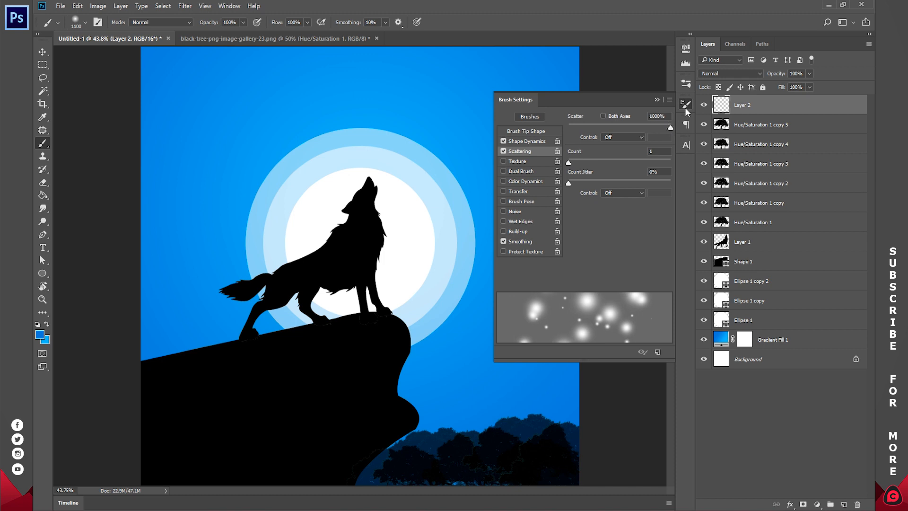
{"action": "left_click", "coordinate": [687, 108]}
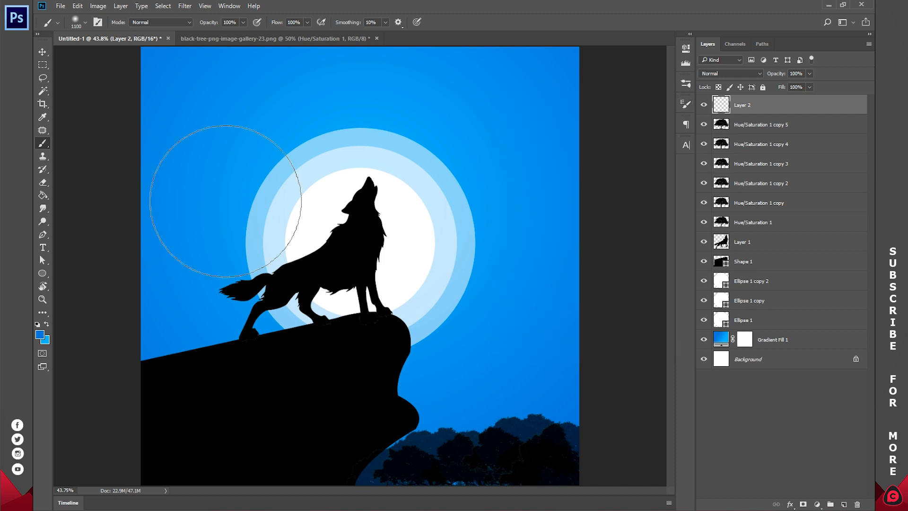
Set the foreground colour to white.
{"action": "left_click", "coordinate": [42, 334]}
{"action": "left_click_drag", "start_coordinate": [628, 100], "coordinate": [560, 2]}
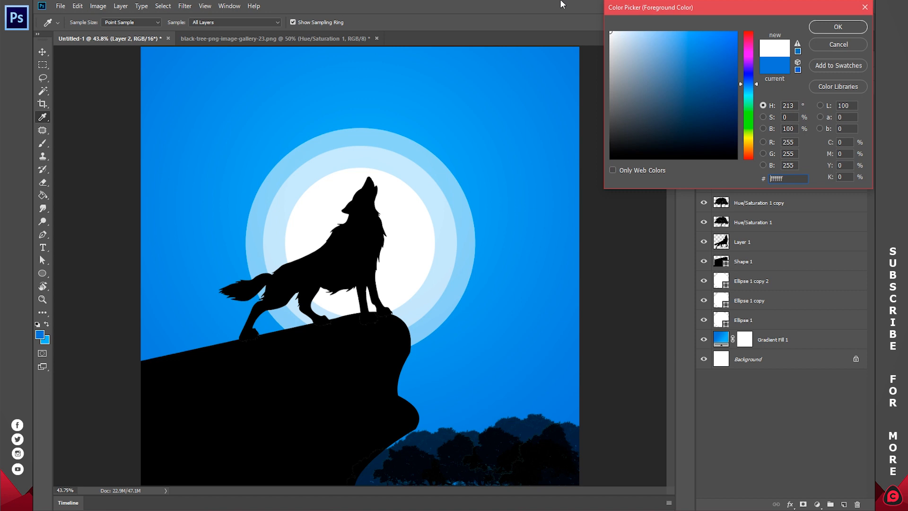
{"action": "left_click", "coordinate": [820, 25]}
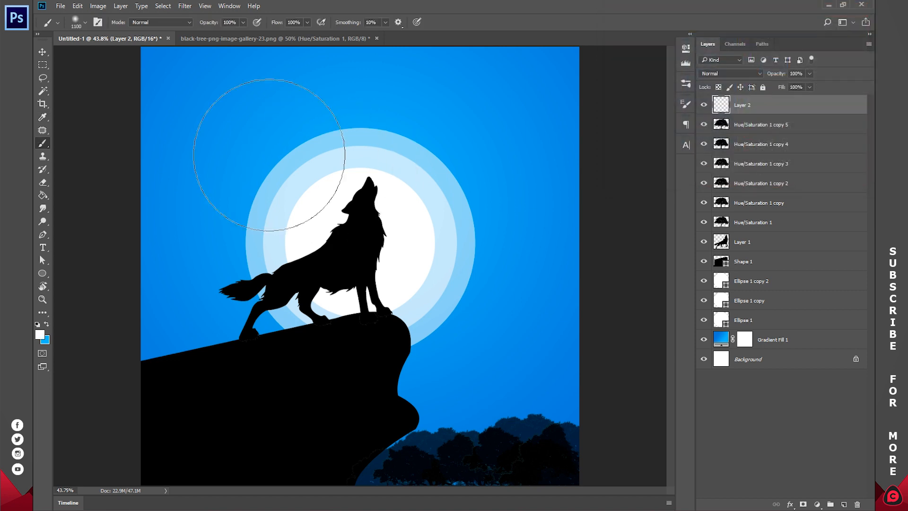
Paint a band of small white sparkles above the moon with a 50 px soft brush and undo the stroke.
{"action": "key", "text": "bracketleft"}
{"action": "key", "text": "bracketleft"}
{"action": "key", "text": "bracketleft"}
{"action": "key", "text": "bracketleft"}
{"action": "key", "text": "bracketleft"}
{"action": "key", "text": "bracketleft"}
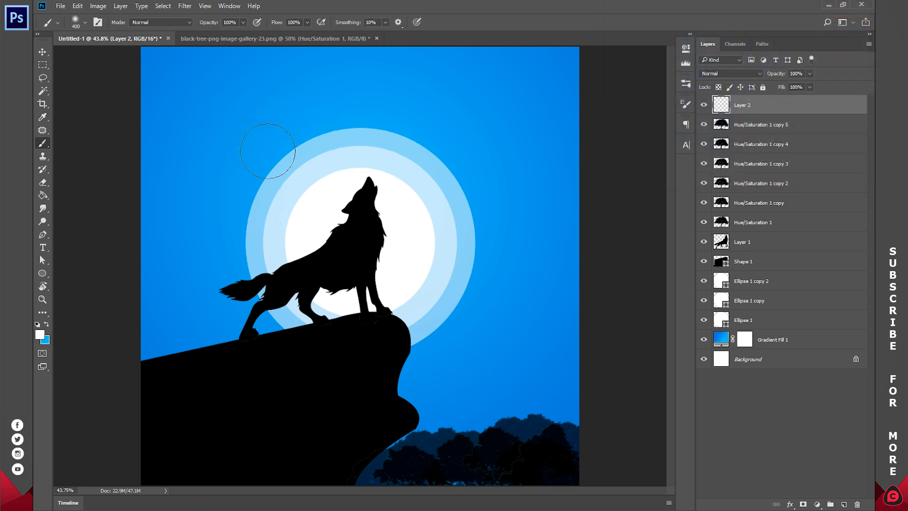
{"action": "right_click", "coordinate": [268, 161]}
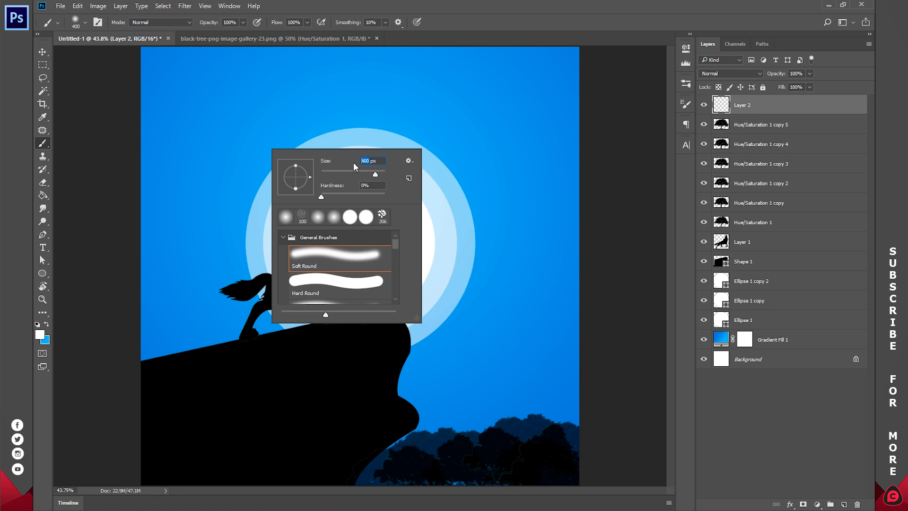
{"action": "key", "text": "Return"}
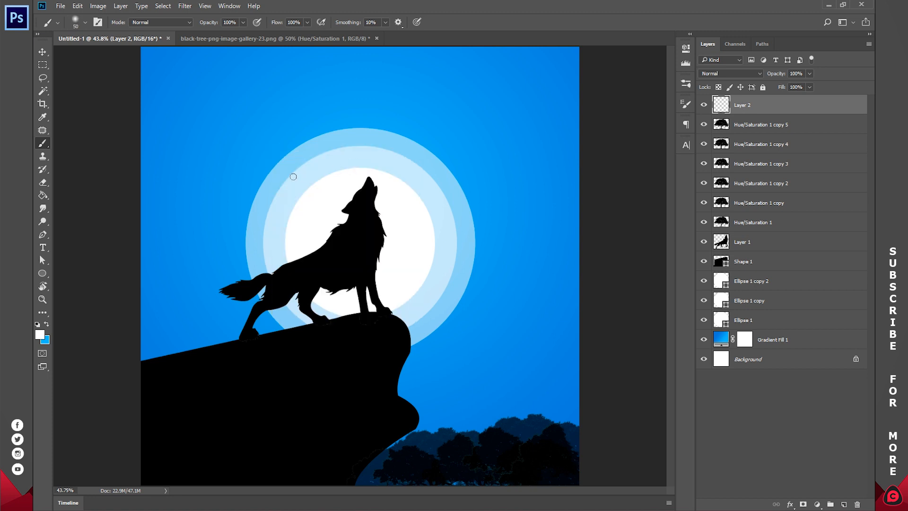
{"action": "mouse_move", "coordinate": [191, 100]}
{"action": "left_mouse_down"}
{"action": "mouse_move", "coordinate": [244, 123]}
{"action": "mouse_move", "coordinate": [307, 129]}
{"action": "mouse_move", "coordinate": [468, 134]}
{"action": "left_mouse_up"}
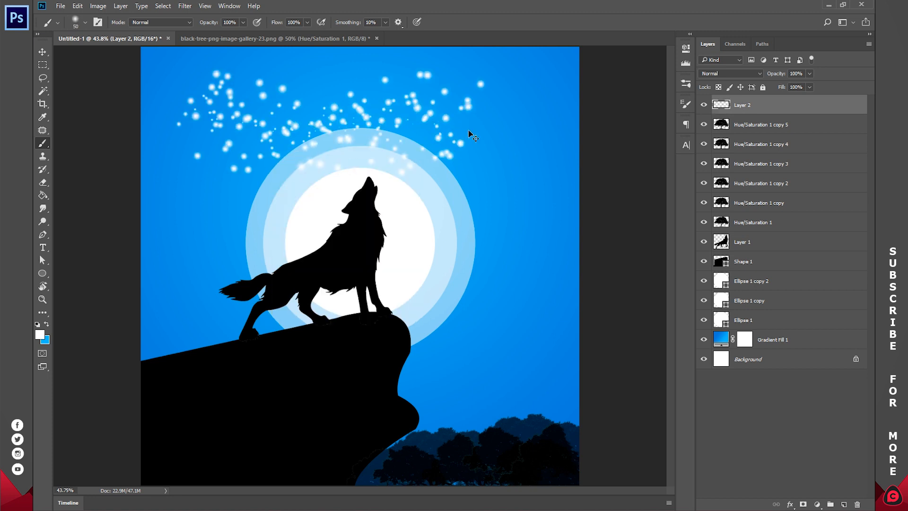
{"action": "key", "text": "ctrl+z"}
Paint white sparkles across the whole upper sky with a 100 px scattered soft brush.
{"action": "right_click", "coordinate": [319, 159]}
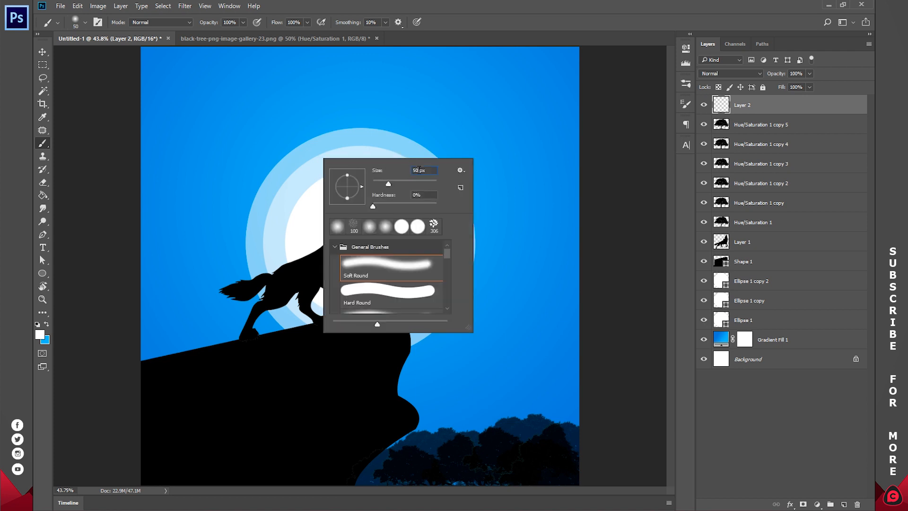
{"action": "key", "text": "Return"}
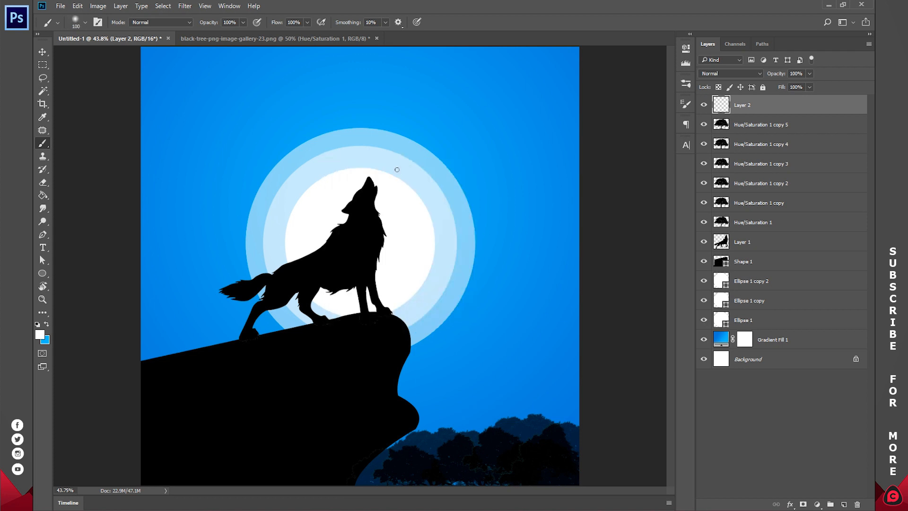
{"action": "mouse_move", "coordinate": [152, 124]}
{"action": "left_mouse_down"}
{"action": "mouse_move", "coordinate": [208, 133]}
{"action": "mouse_move", "coordinate": [338, 123]}
{"action": "mouse_move", "coordinate": [473, 90]}
{"action": "mouse_move", "coordinate": [586, 131]}
{"action": "left_mouse_up"}
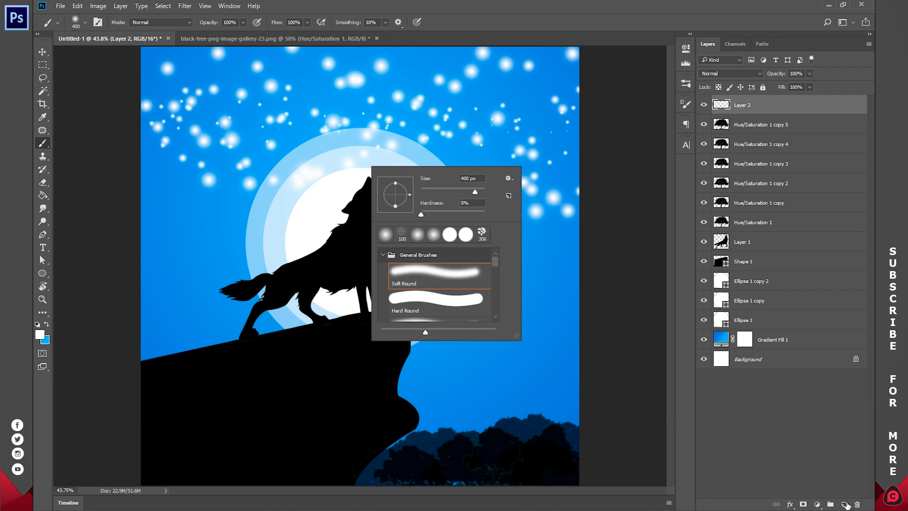
Add a new layer and paint large white sparkles across the middle and lower canvas with a 400 px brush.
{"action": "left_click", "coordinate": [845, 504]}
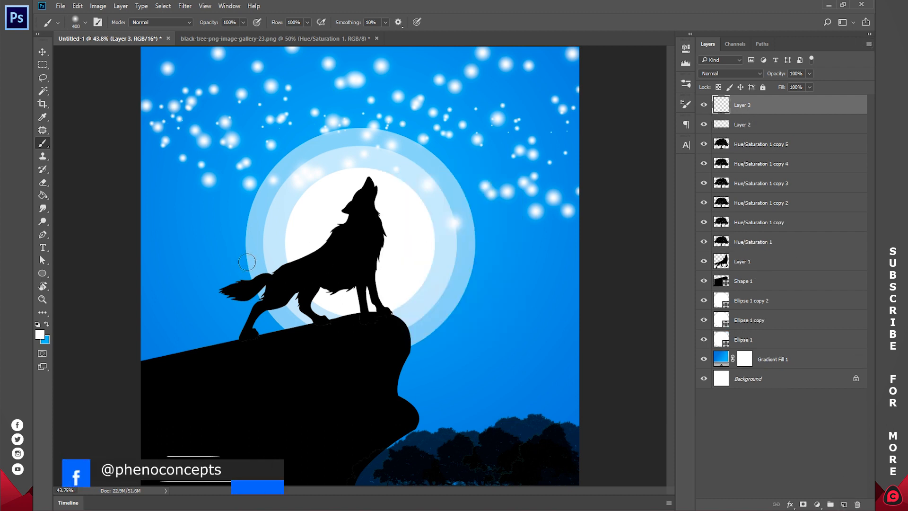
{"action": "mouse_move", "coordinate": [213, 331]}
{"action": "left_mouse_down"}
{"action": "mouse_move", "coordinate": [284, 303]}
{"action": "mouse_move", "coordinate": [528, 296]}
{"action": "mouse_move", "coordinate": [571, 264]}
{"action": "left_mouse_up"}
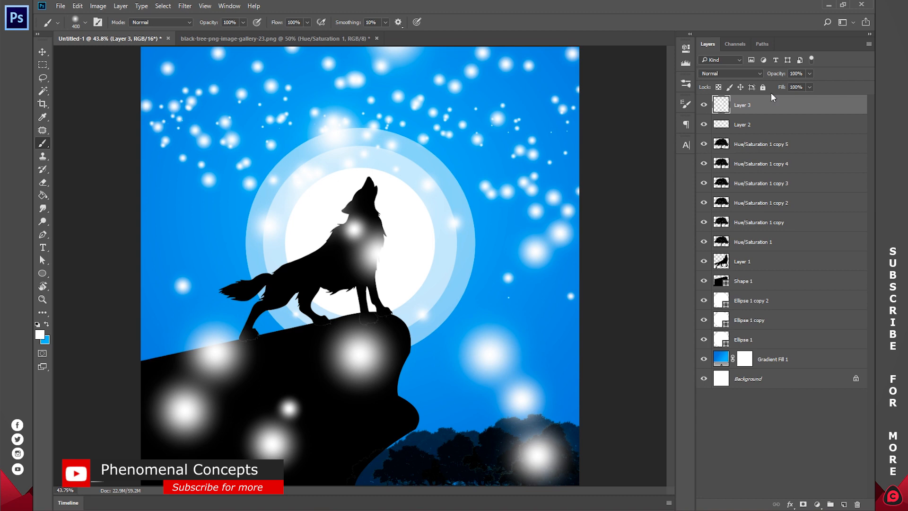
Move both sparkle layers below the moon circles, just above the gradient fill layer.
{"action": "left_click", "coordinate": [764, 126], "text": "shift"}
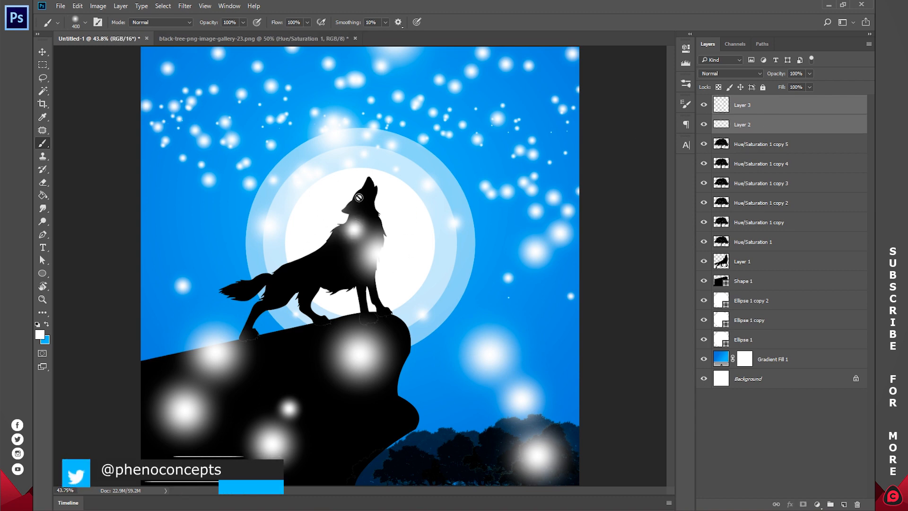
{"action": "left_click_drag", "start_coordinate": [769, 109], "coordinate": [772, 350]}
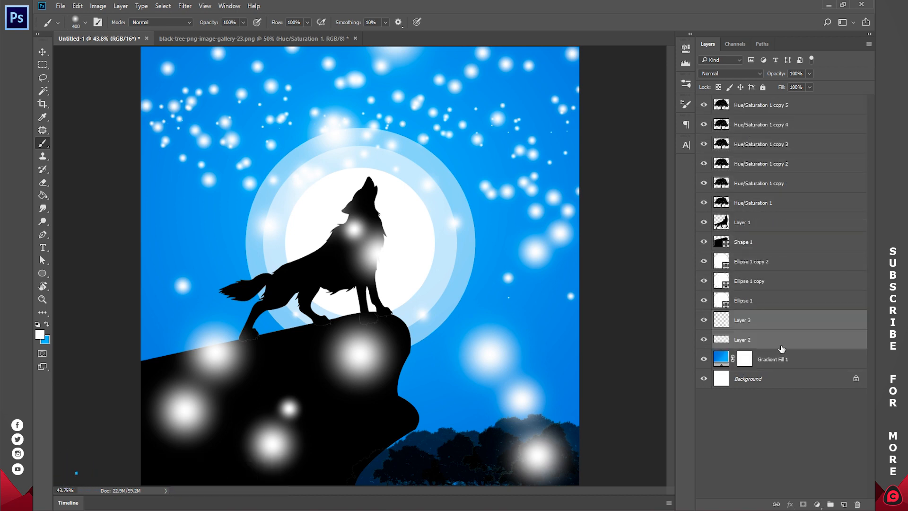
{"action": "left_click", "coordinate": [780, 400]}
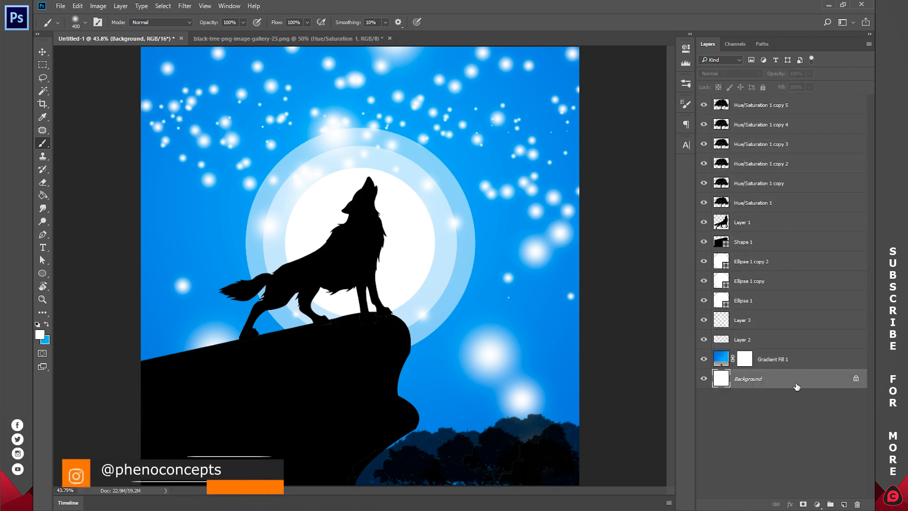